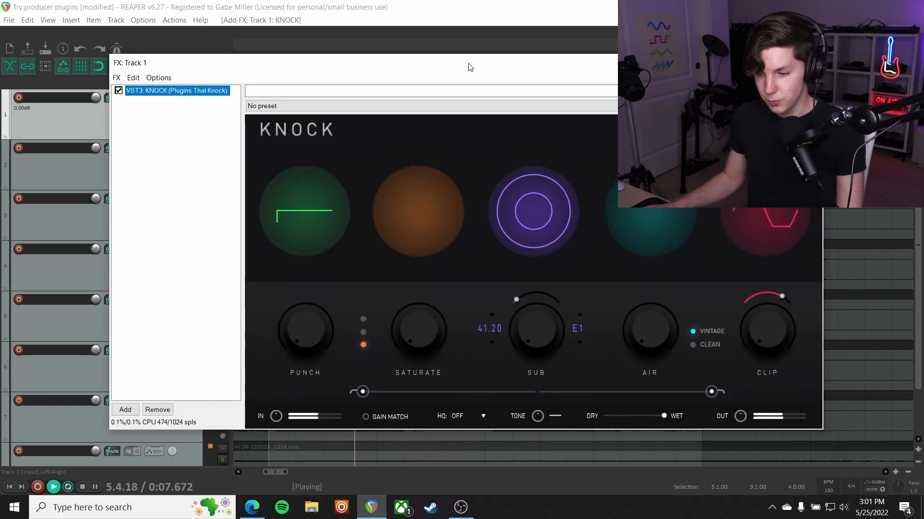
Step: Check the drums with KNOCK bypassed, and raise its Punch and Saturate amounts slightly
left_click(118, 91)
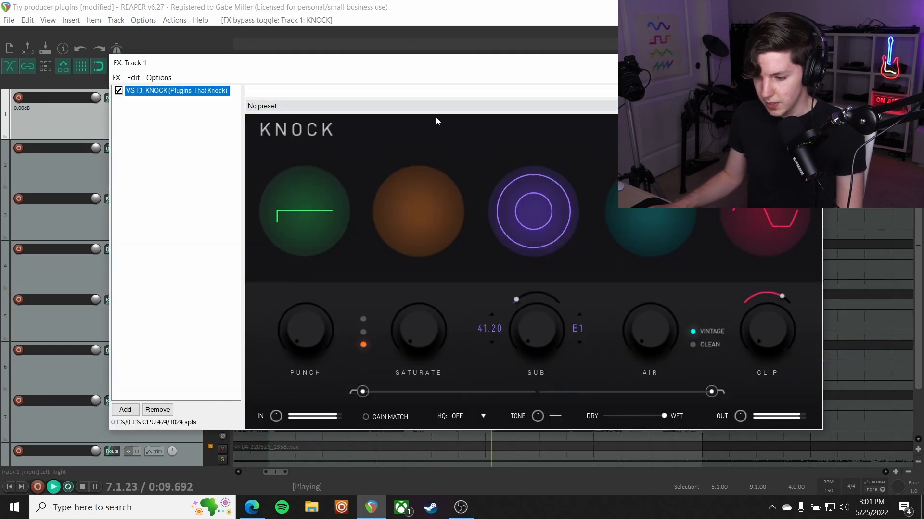
key("space")
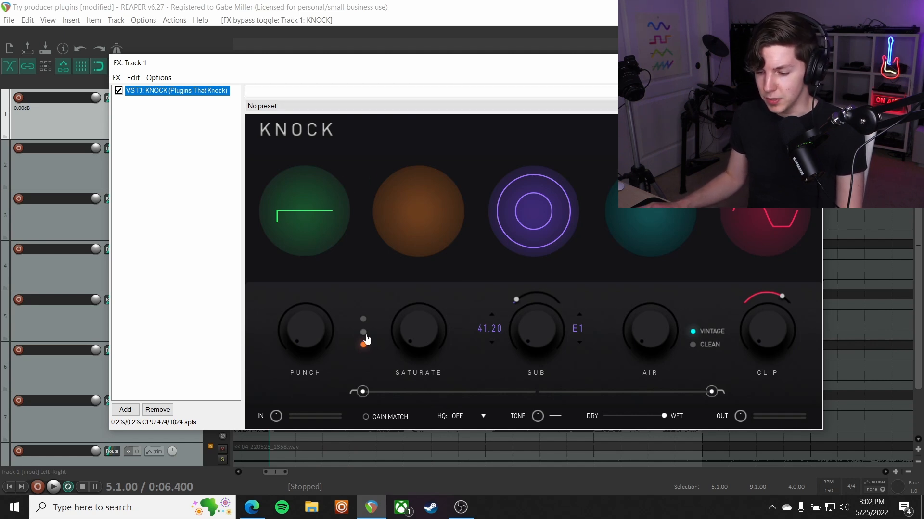
left_click_drag(306, 339, 300, 311)
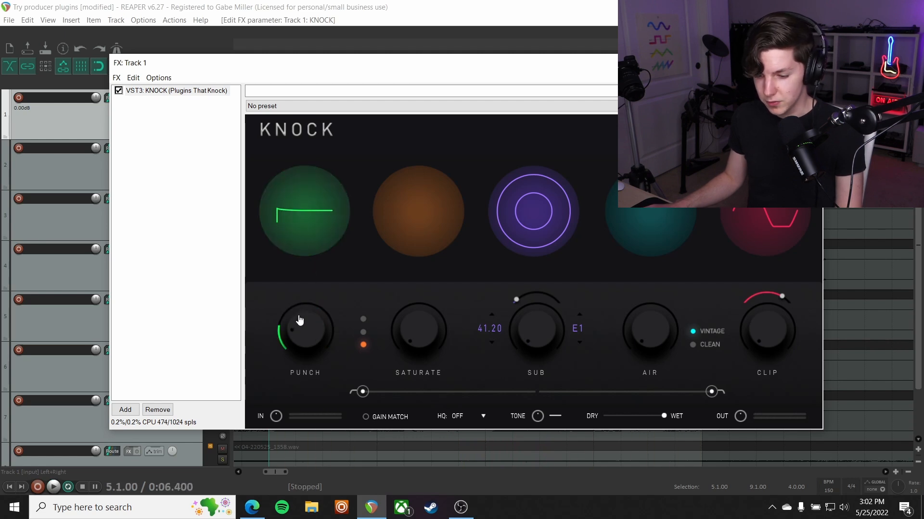
left_click_drag(413, 345, 405, 318)
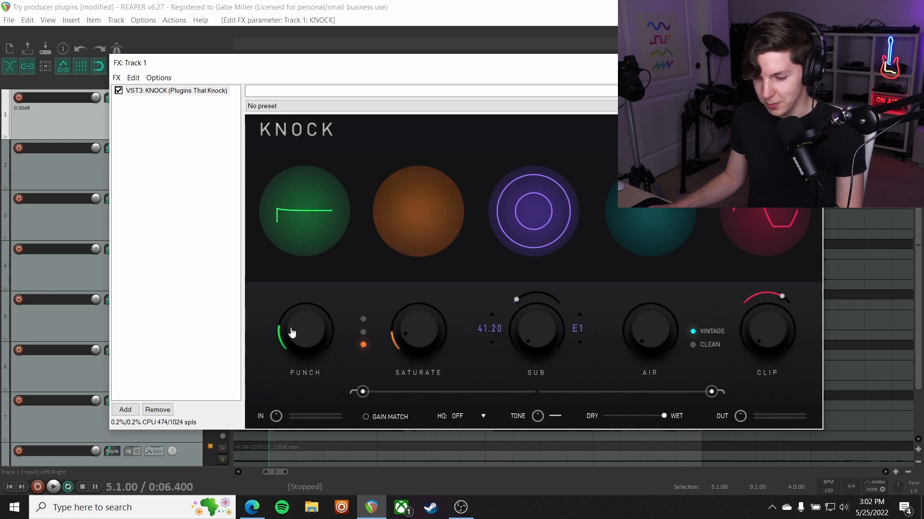
key("space")
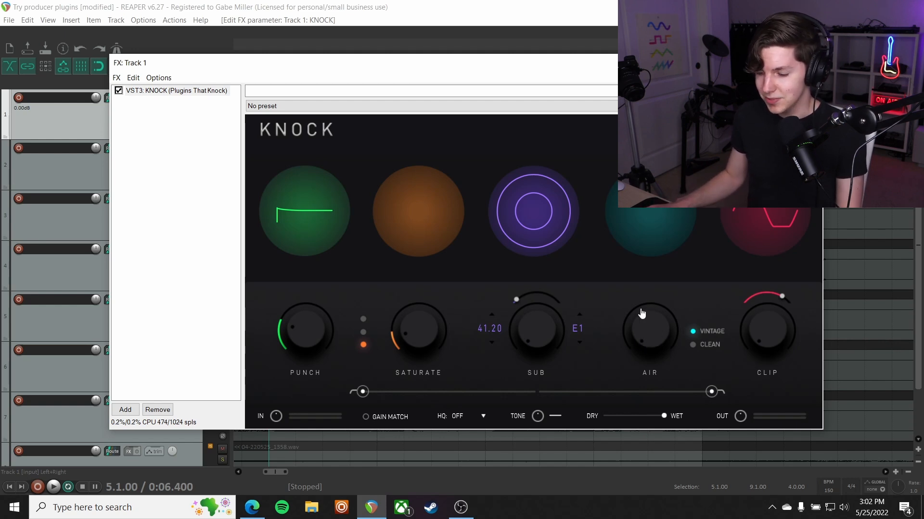
Step: Set KNOCK's Air to about 15 while the loop plays, and raise its Clip amount slightly
key("space")
left_click_drag(651, 350, 650, 326)
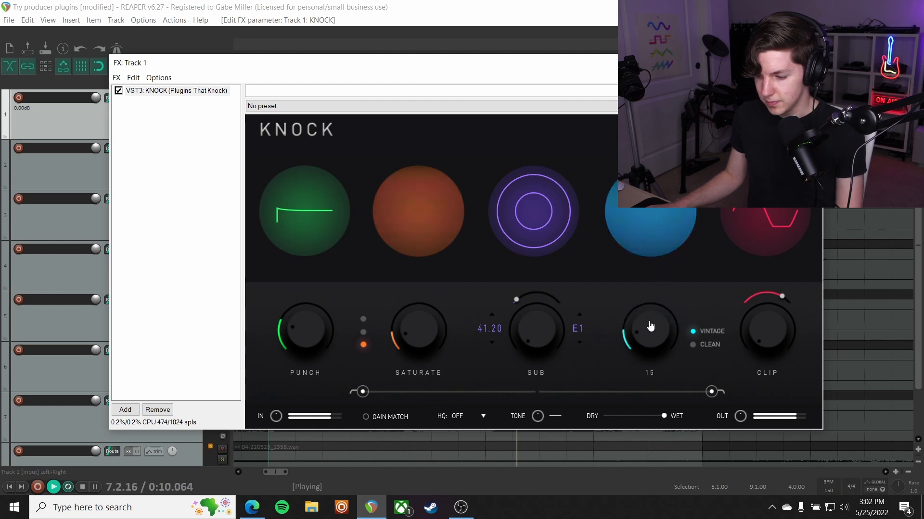
key("space")
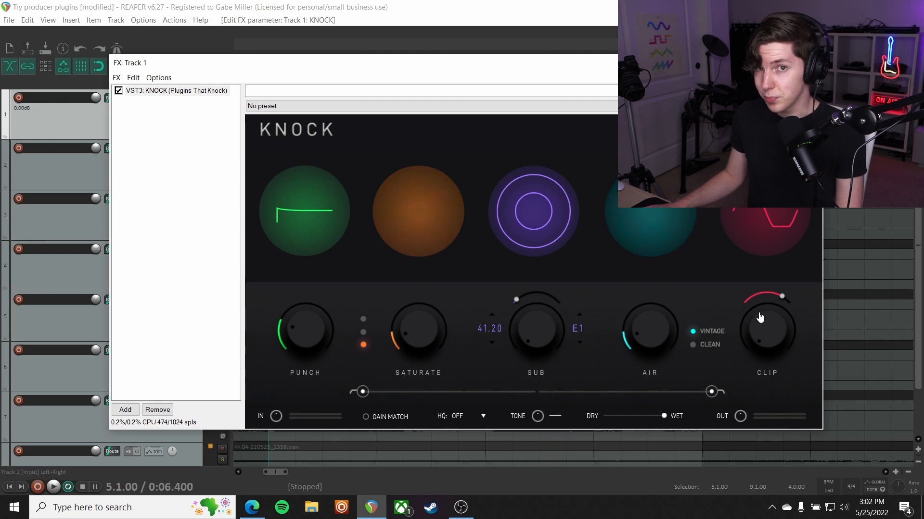
left_click_drag(761, 343, 769, 323)
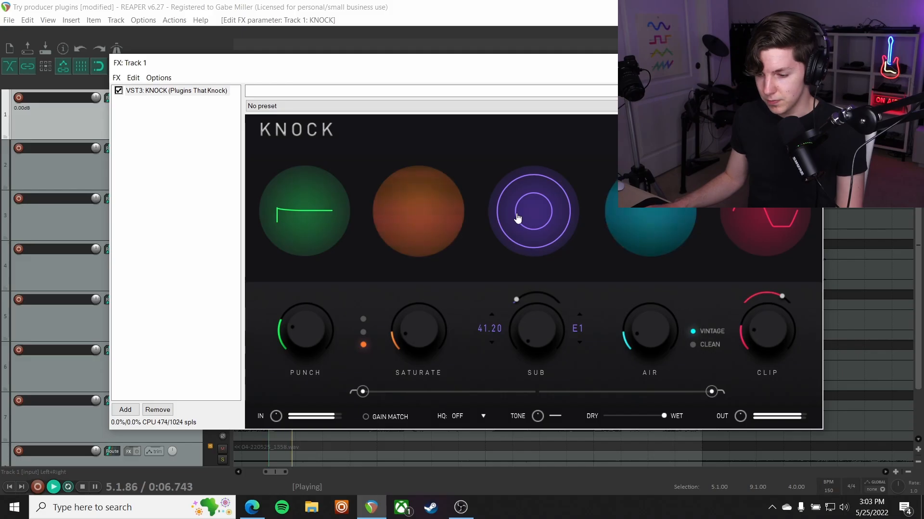
key("space")
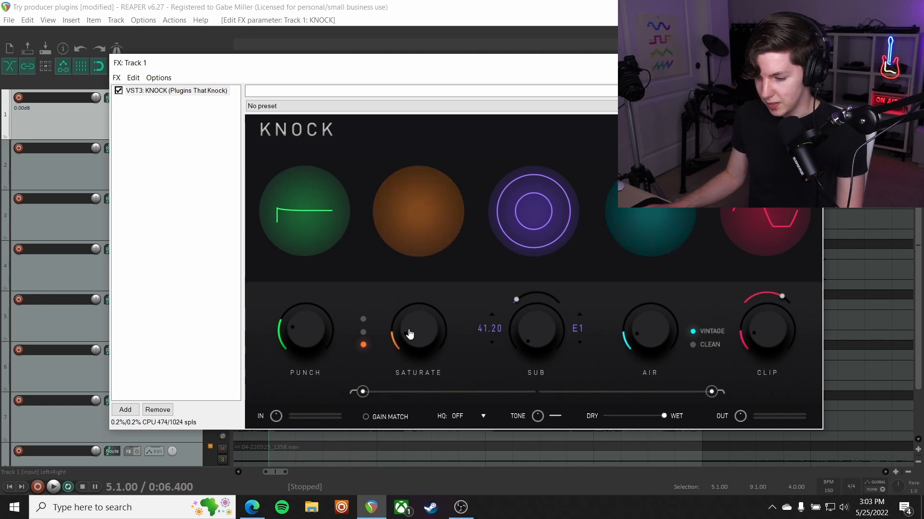
Step: Play the looped drums on track 1 and compare them with KNOCK bypassed and enabled
left_click(118, 90)
key("space")
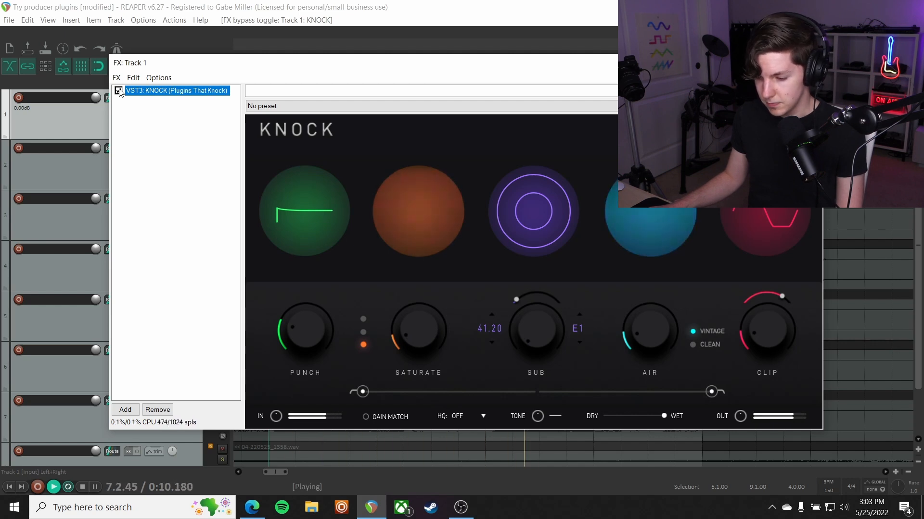
left_click(119, 90)
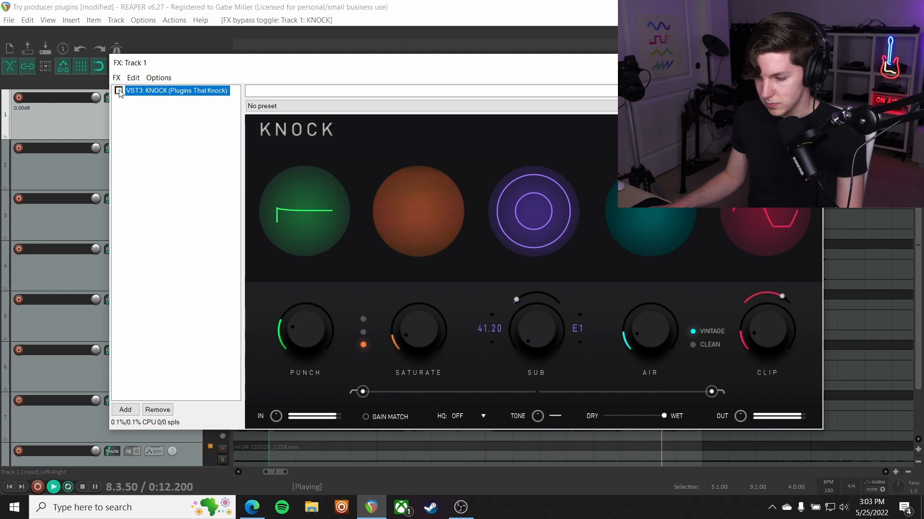
left_click(118, 90)
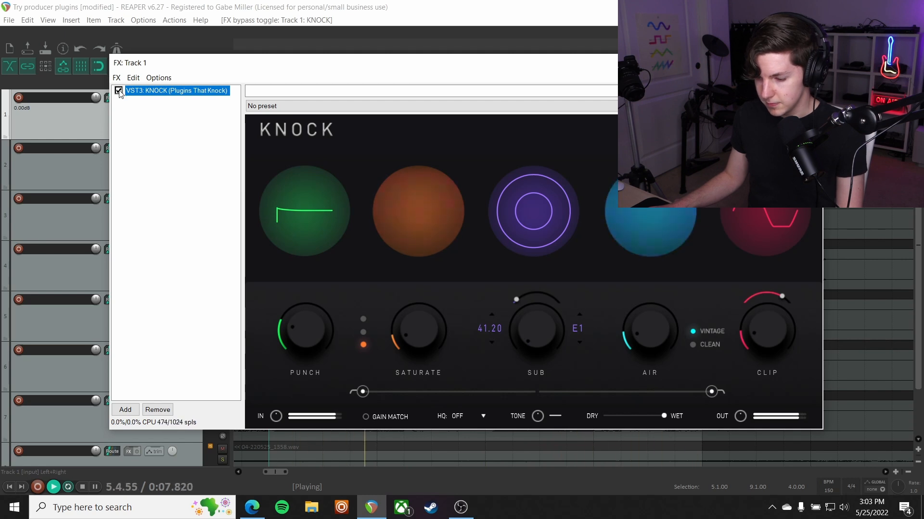
key("space")
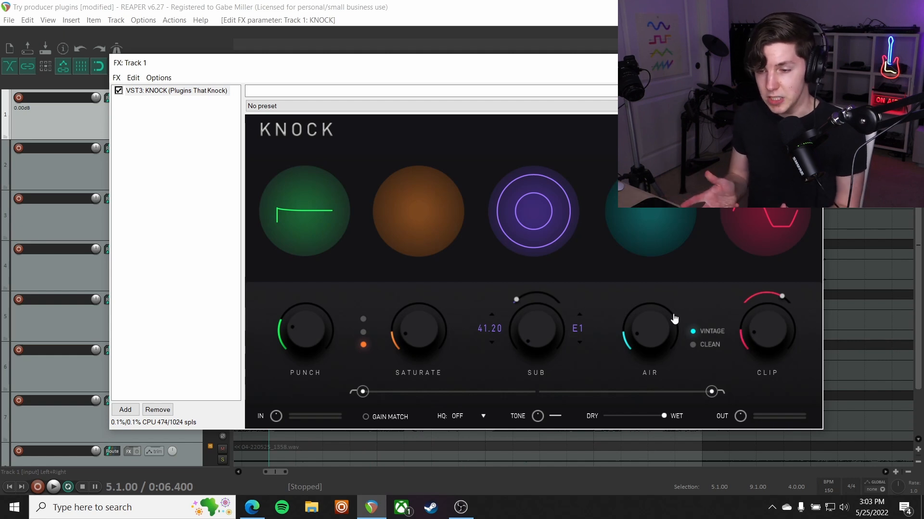
key("space")
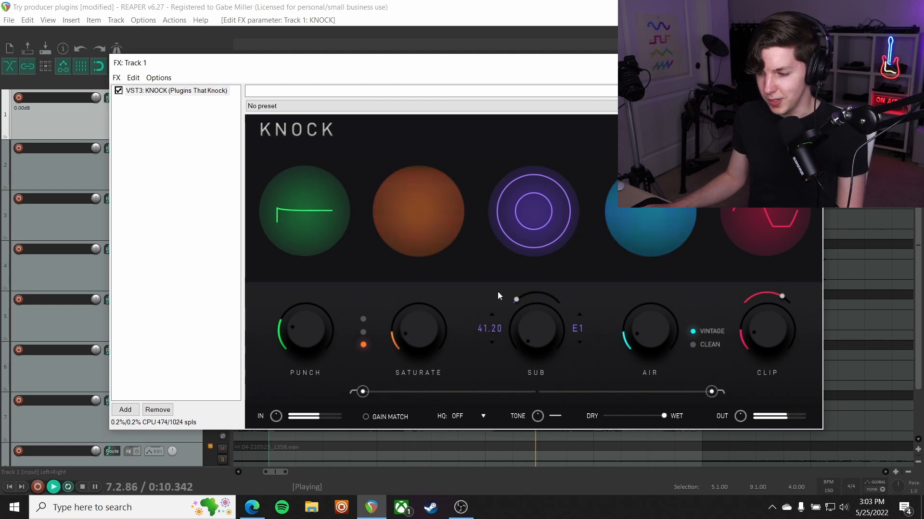
Step: Close track 1's effects window, solo track 2 instead of track 1, and play the loop
left_click(810, 62)
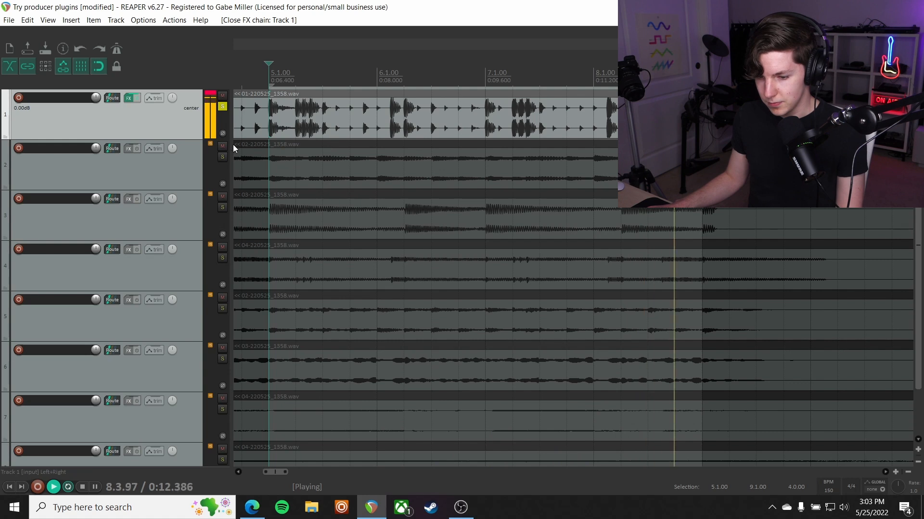
key("space")
left_click(222, 157)
left_click(222, 107)
key("space")
left_click(175, 177)
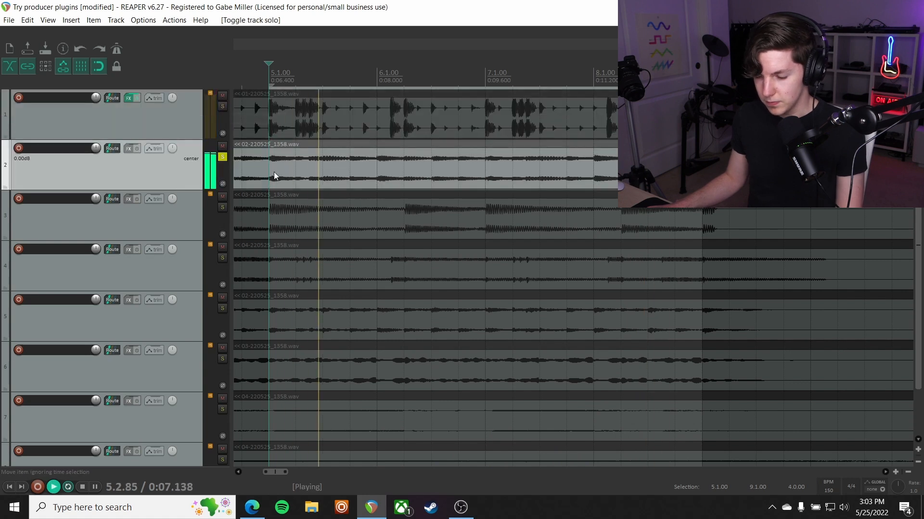
scroll(362, 170, "down", 2)
scroll(493, 159, "right", 3)
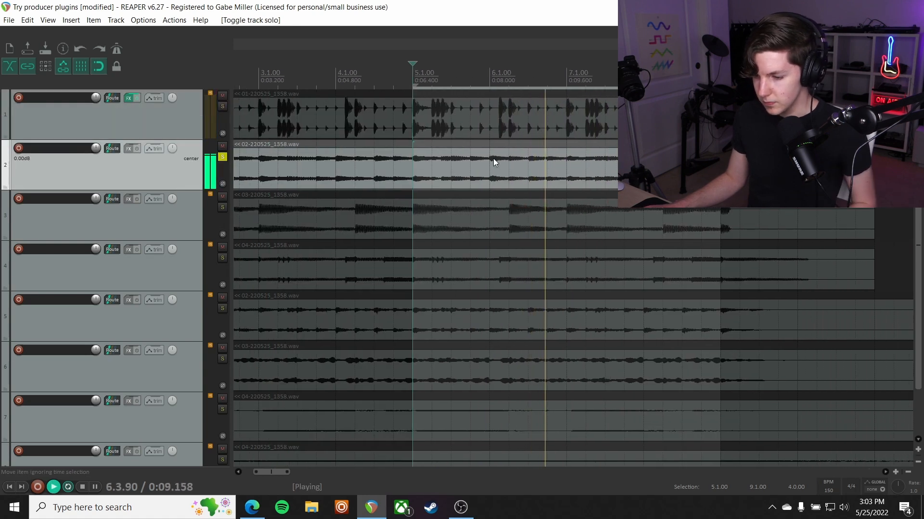
scroll(493, 158, "up", 2)
scroll(493, 158, "right", 2)
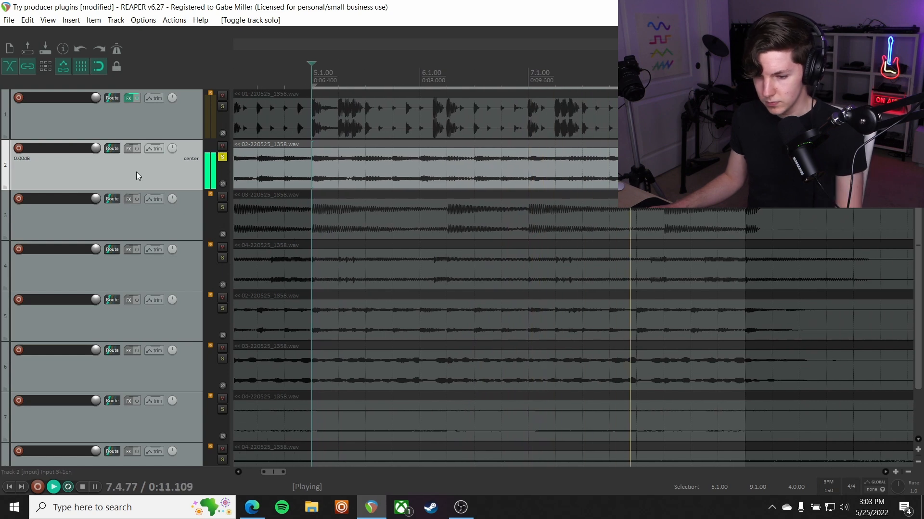
Step: Stop playback, add the Drip effect from Kyle Beats Inc to track 2, and move its window clear of the track list
key("space")
left_click(128, 148)
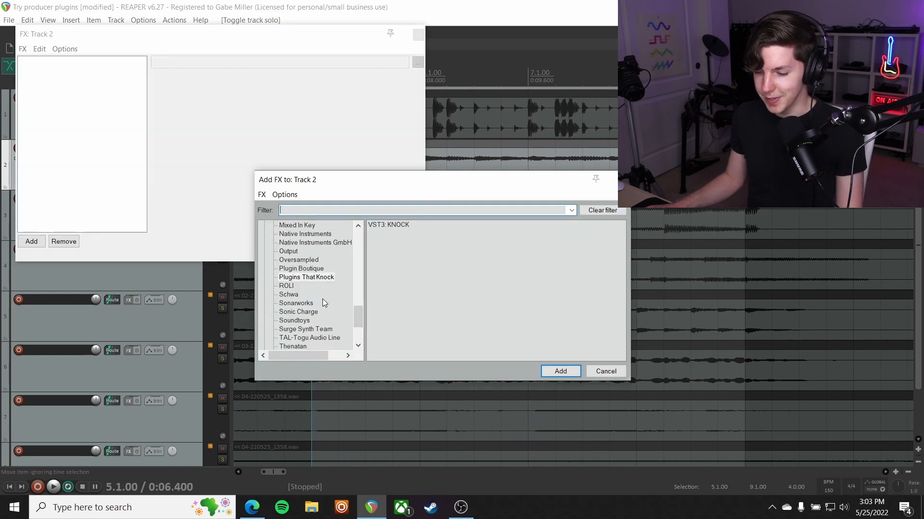
scroll(321, 298, "up", 3)
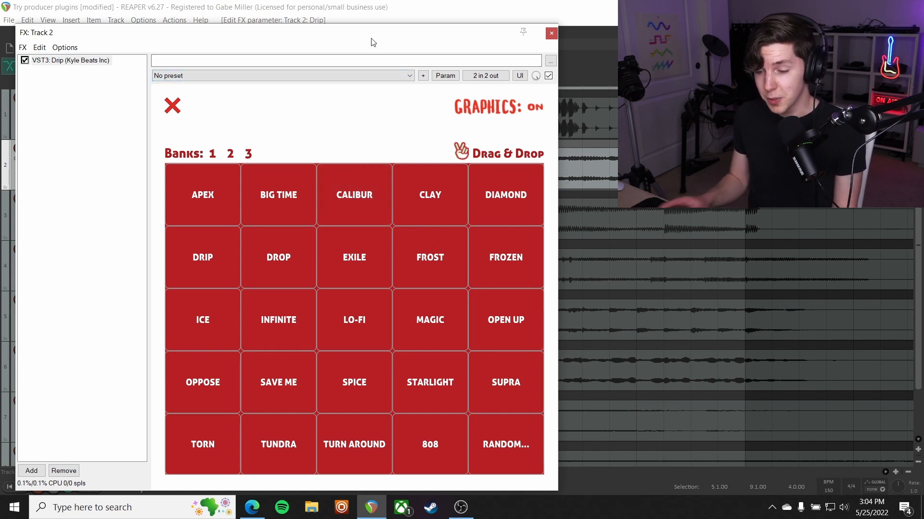
left_click_drag(373, 42, 473, 43)
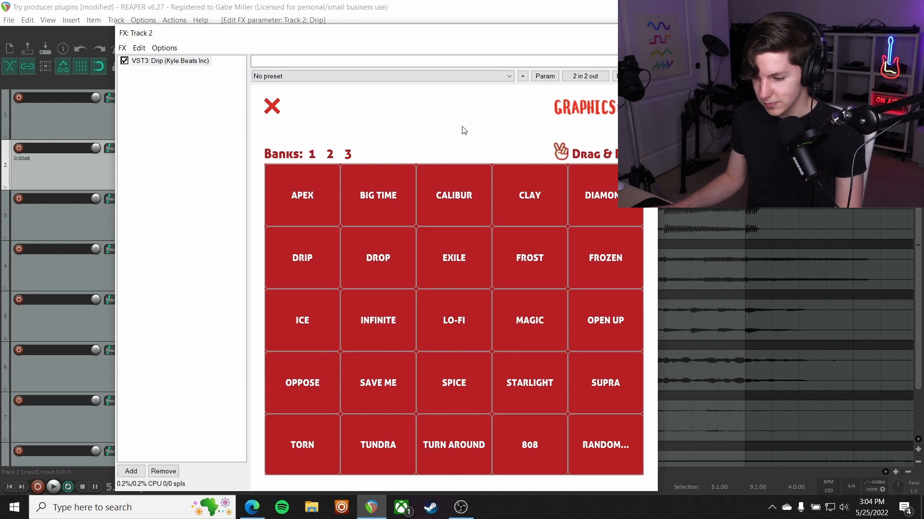
Step: Close Drip's preset browser with the APEX preset loaded while auditioning track 2
key("space")
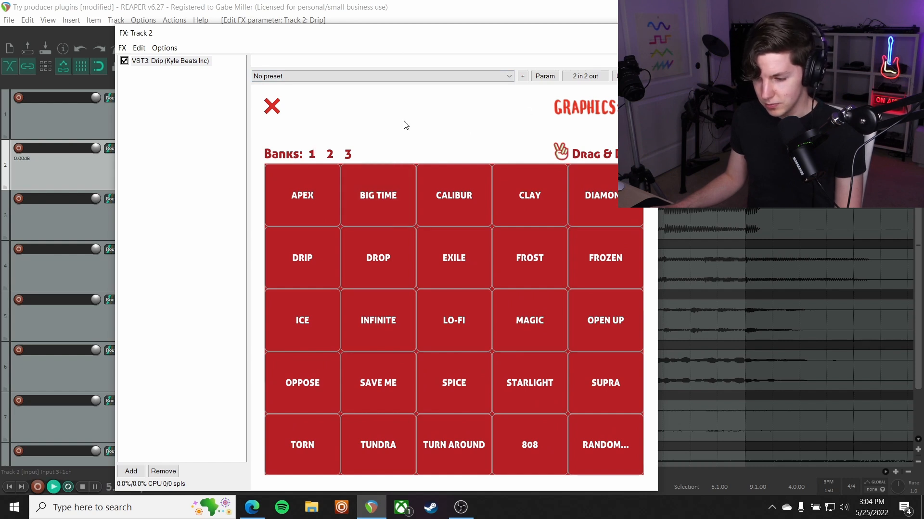
key("space")
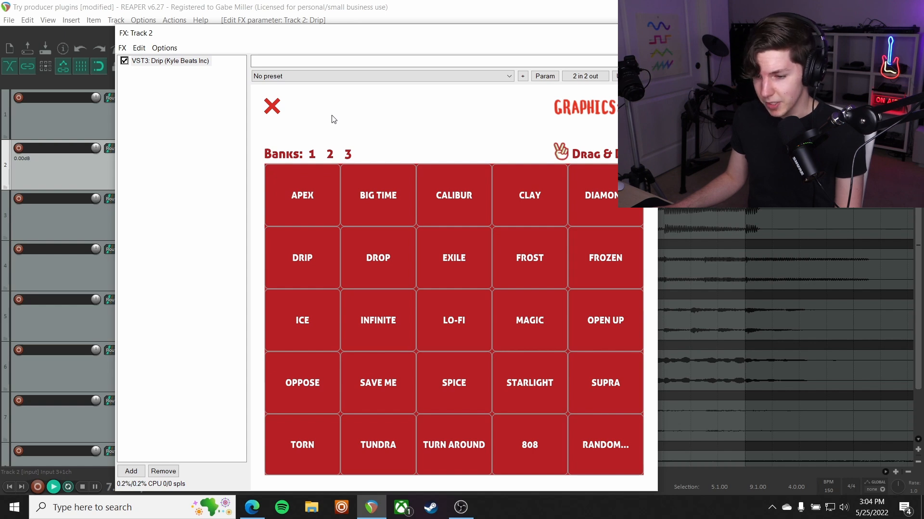
left_click(282, 106)
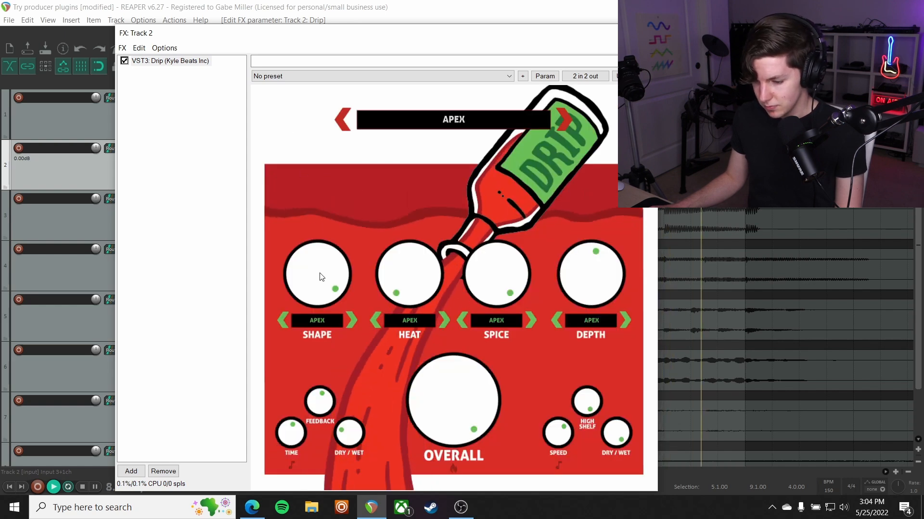
key("space")
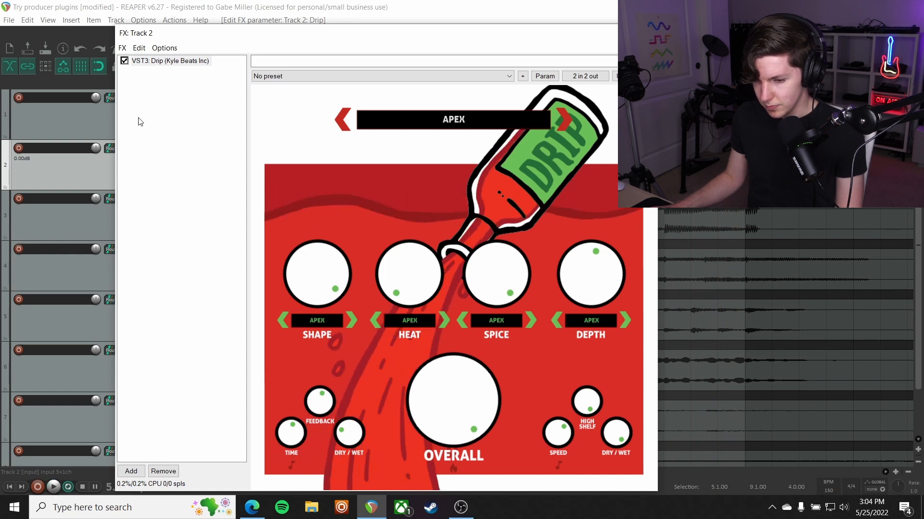
Step: Compare track 2 with Drip bypassed and enabled, and slightly lower the Dry/Wet beside Time and Feedback
left_click(124, 61)
key("space")
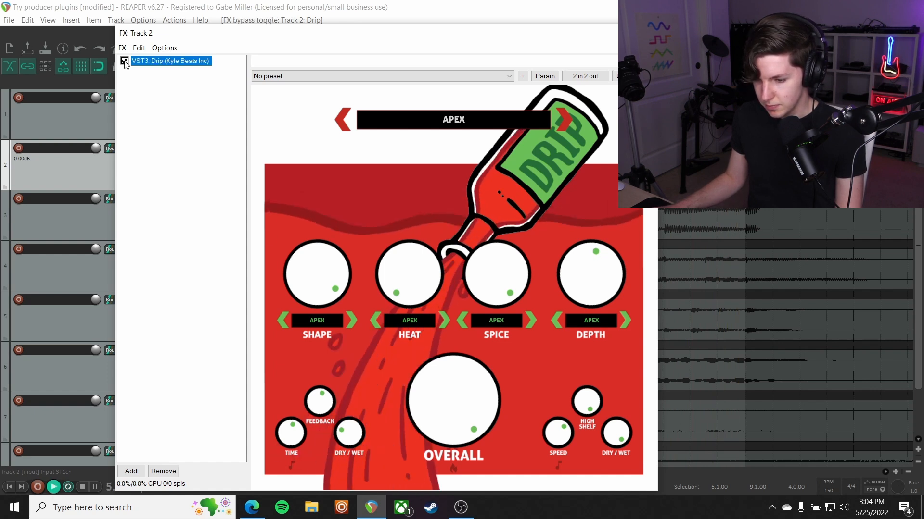
key("space")
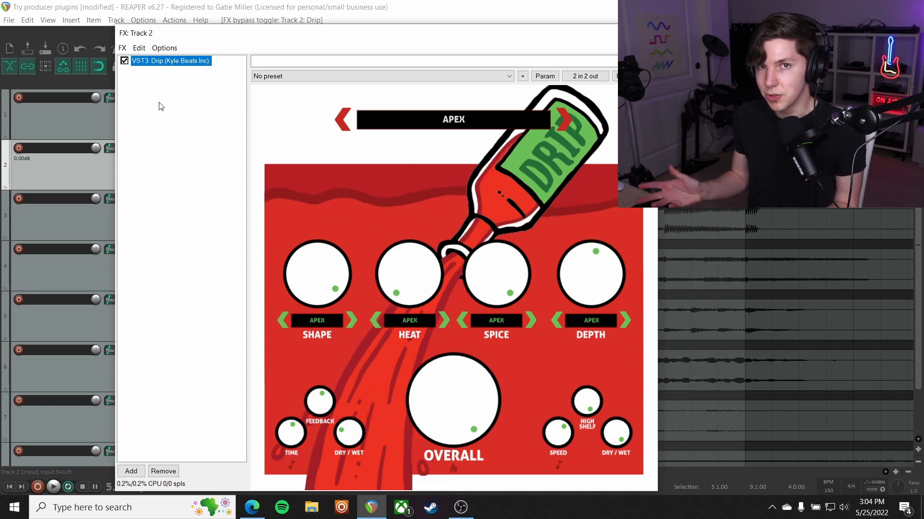
key("space")
left_click_drag(339, 439, 342, 463)
key("space")
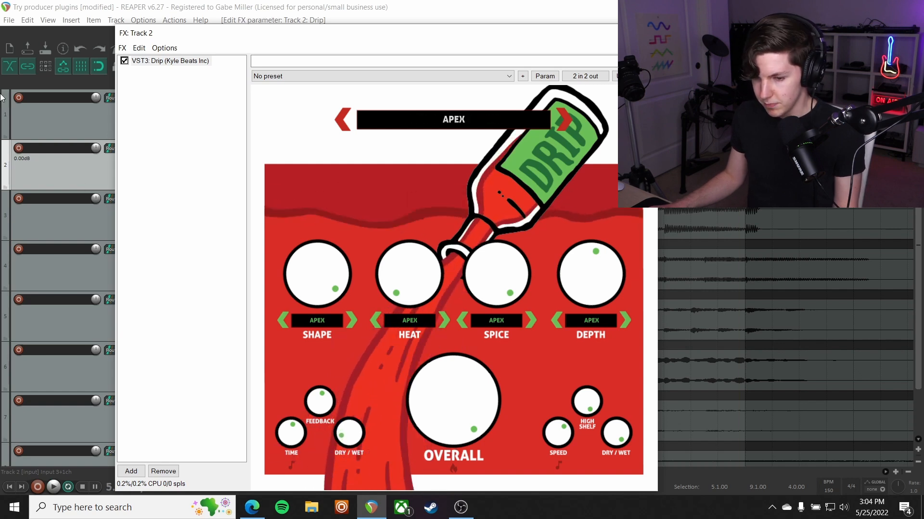
Step: Bypass the first Drip, add a second Drip to track 2 with the STARLIGHT preset, and adjust its delay Dry/Wet
left_click(124, 60)
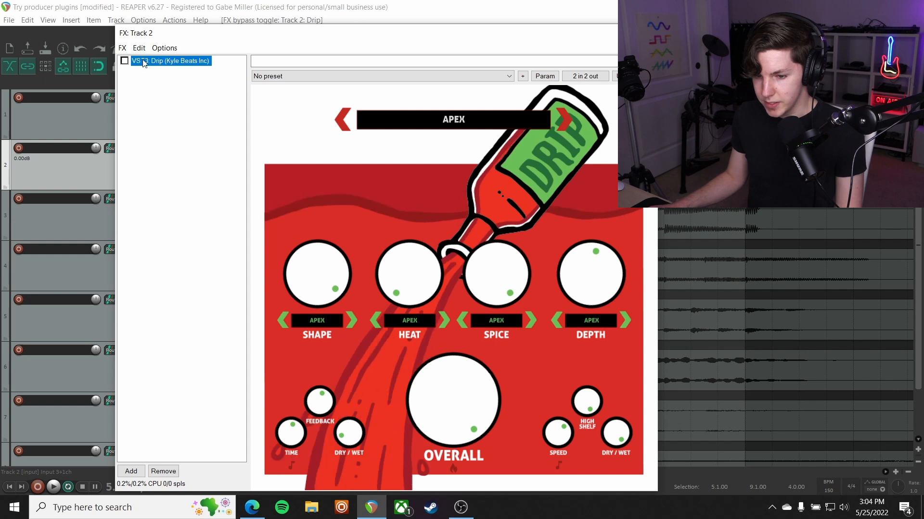
left_click(135, 470)
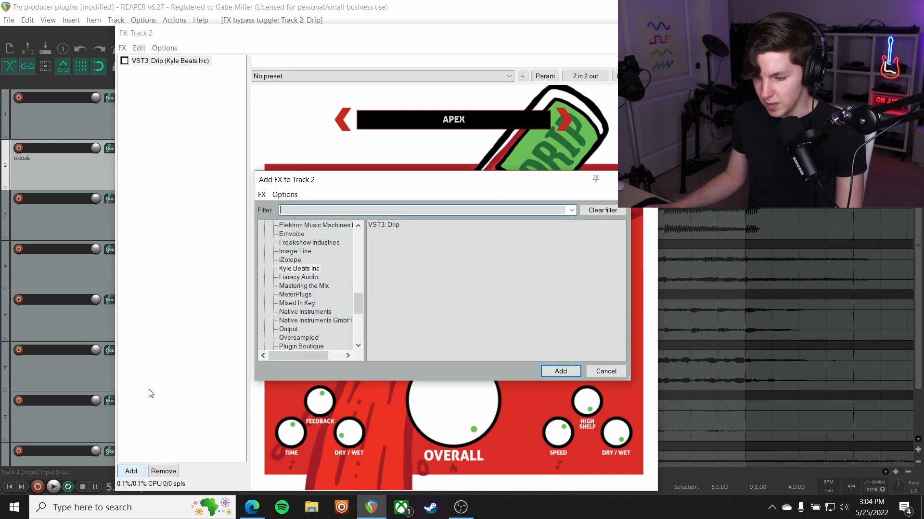
double_click(399, 226)
left_click(526, 371)
mouse_move(347, 426)
left_mouse_down()
mouse_move(346, 460)
mouse_move(349, 435)
left_mouse_up()
key("space")
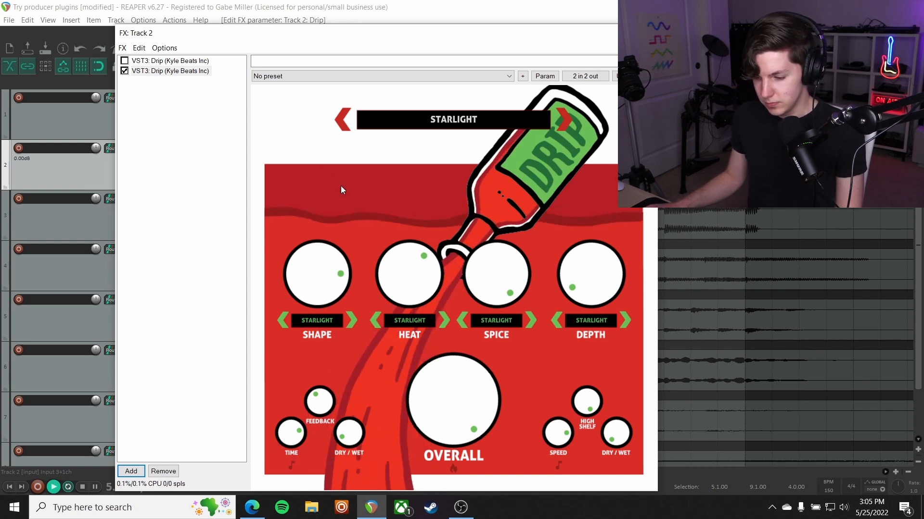
Step: Set the second Drip's Overall amount to 59% and re-enable the first Drip to hear both together
left_click_drag(436, 360, 399, 436)
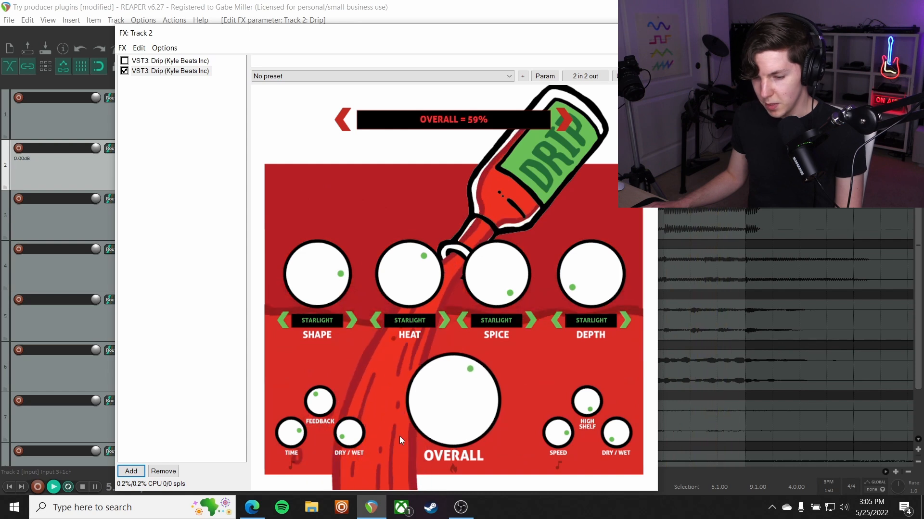
left_click_drag(137, 70, 158, 60)
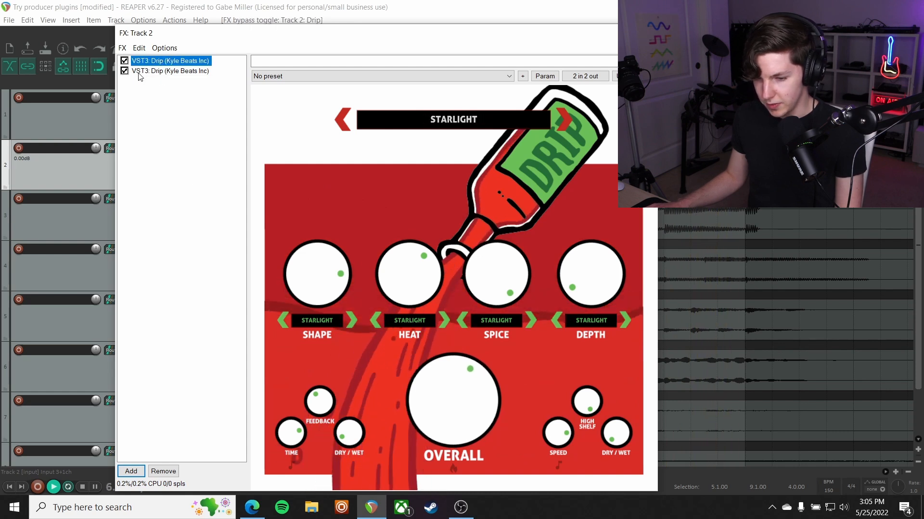
left_click(125, 70)
left_click_drag(429, 446, 417, 428)
Step: Close track 2's effects window and compare the track with its whole effects chain disabled and enabled
left_click(646, 32)
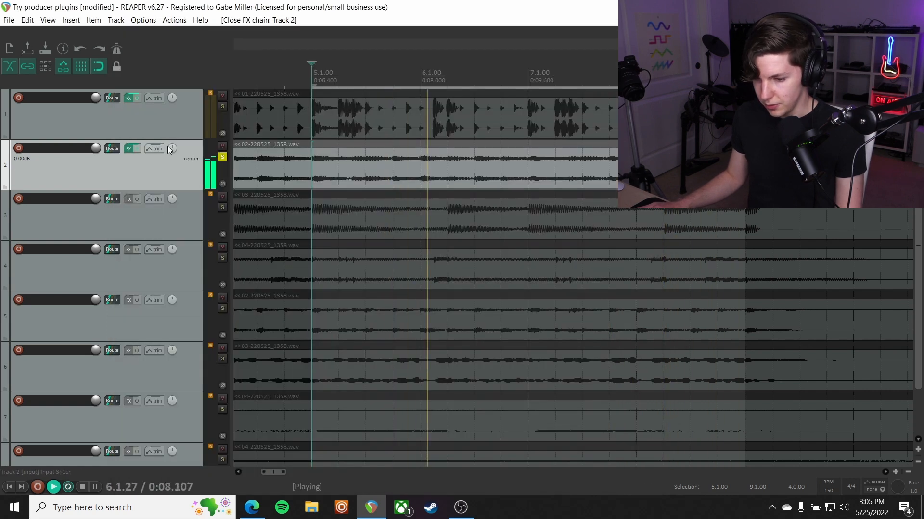
left_click(136, 149)
left_click(137, 149)
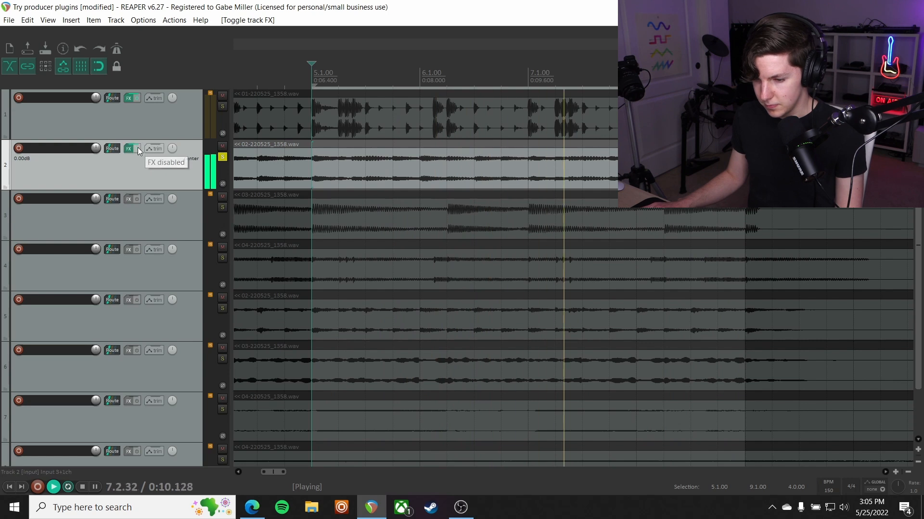
Step: Solo track 1 together with track 2, raise track 2's volume to +3.05 dB, and stop playback
left_click_drag(224, 158, 221, 120)
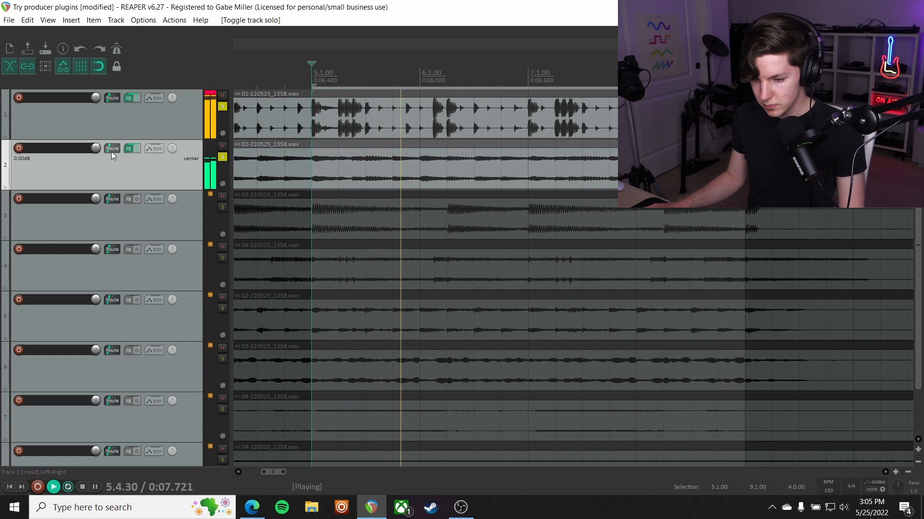
left_click_drag(93, 149, 94, 142)
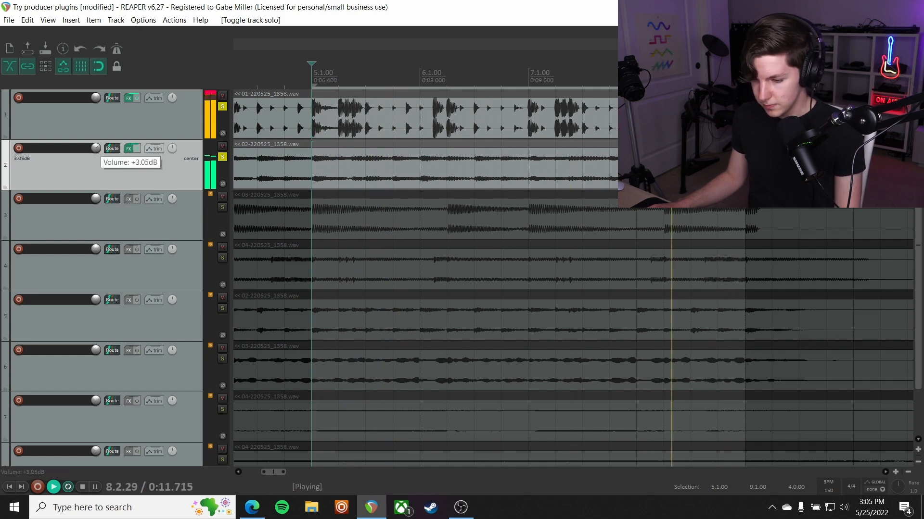
key("space")
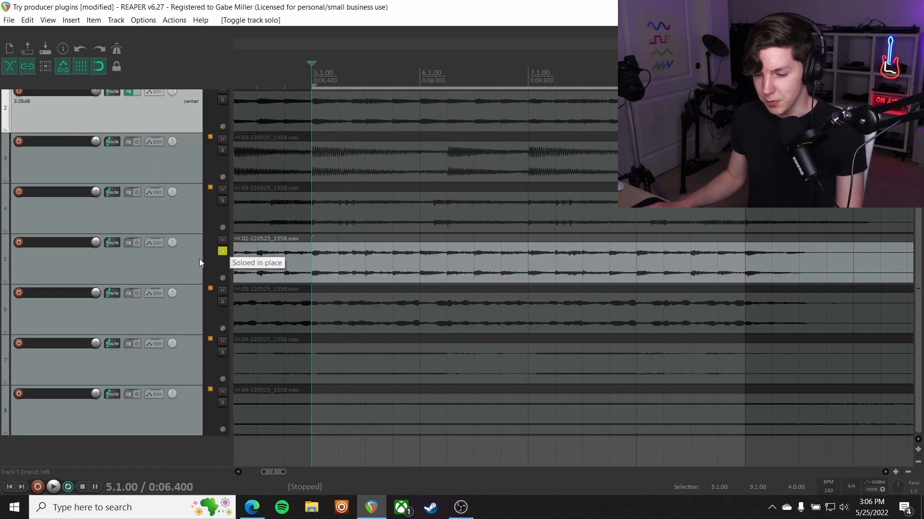
Step: Select the soloed track 5 and play it briefly to hear its dry sound
left_click(199, 259)
key("space")
scroll(151, 245, "up", 2)
scroll(144, 261, "down", 2)
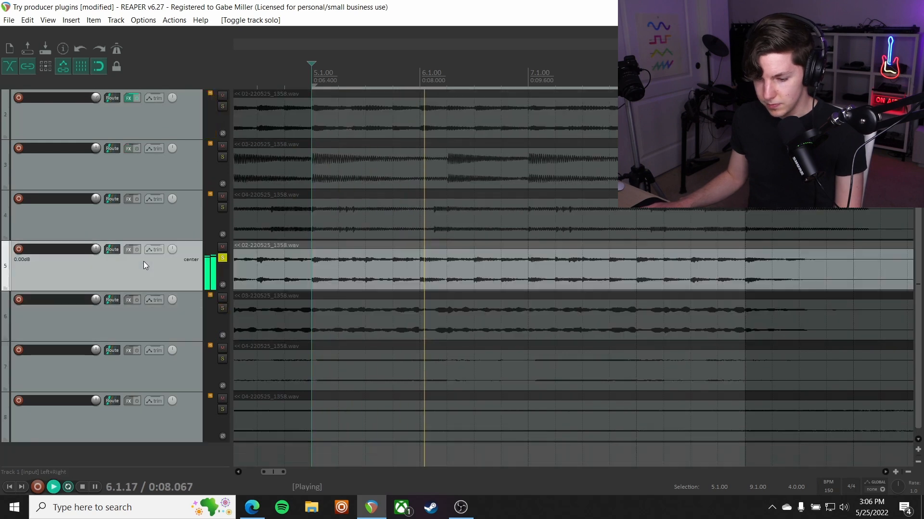
key("space")
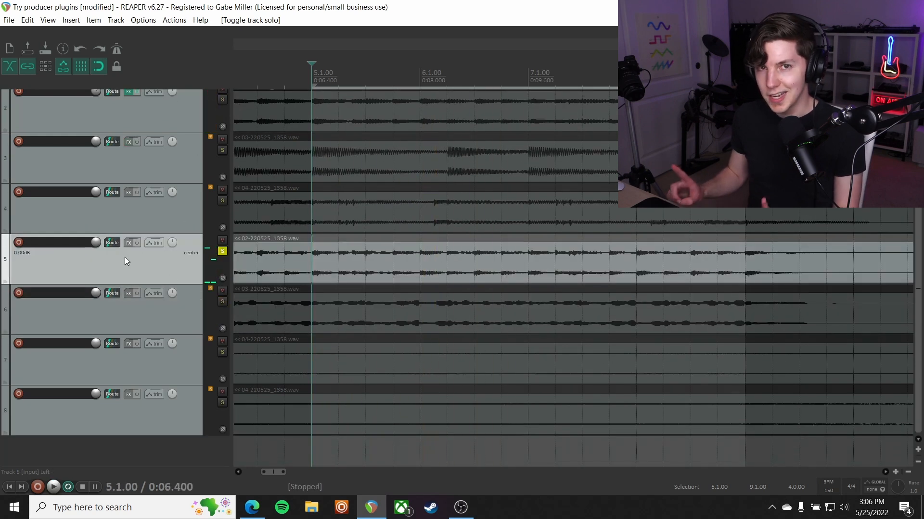
Step: Add Drip to track 5 with the FROZEN preset and compare the sound with the plugin bypassed and enabled
left_click(128, 242)
double_click(394, 224)
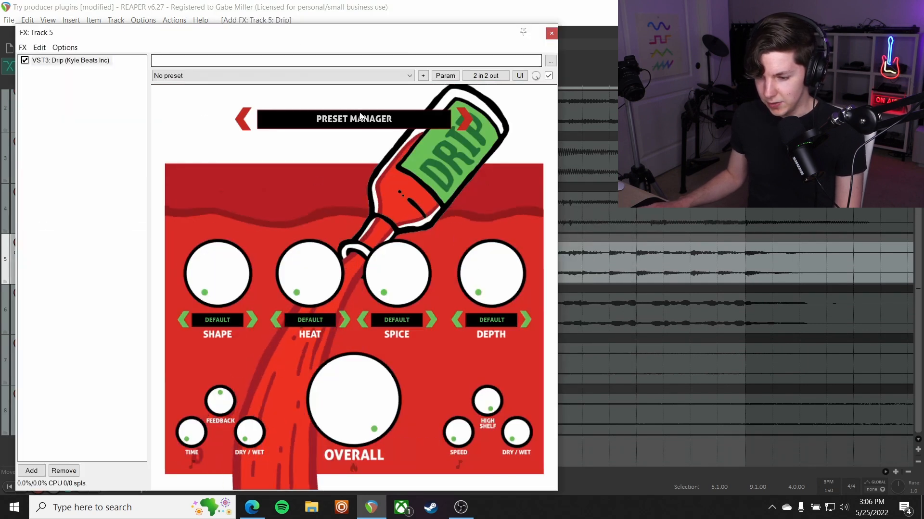
left_click(361, 118)
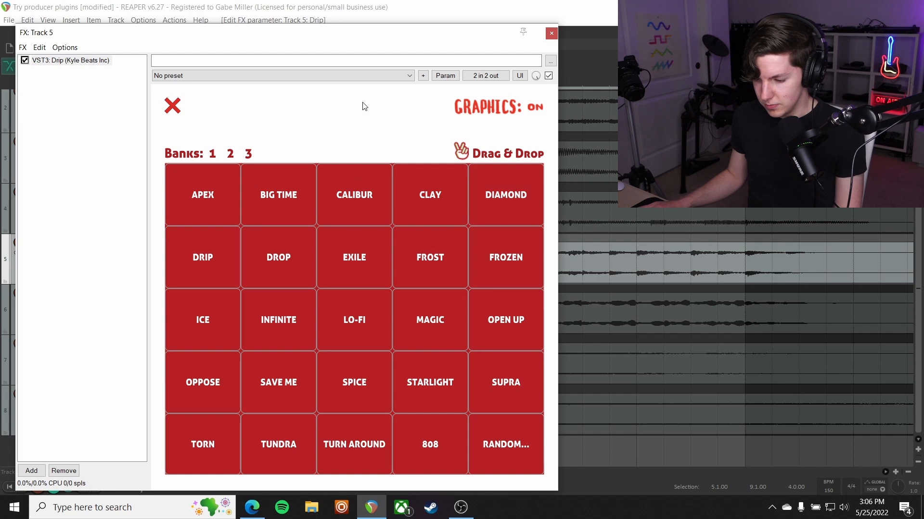
left_click(174, 104)
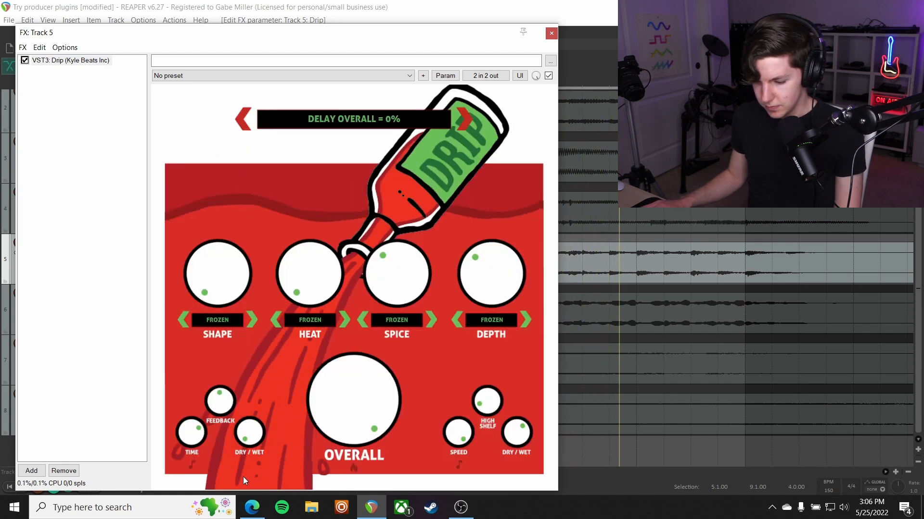
left_click(25, 60)
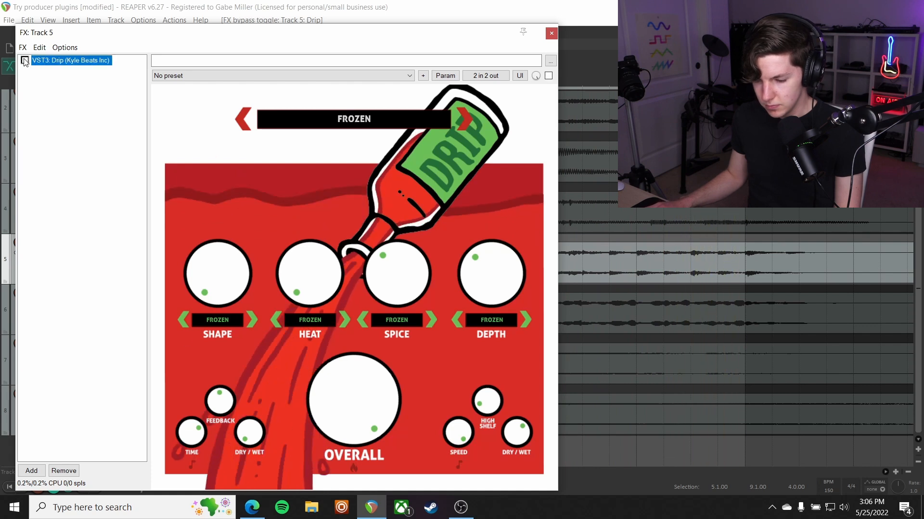
left_click(25, 60)
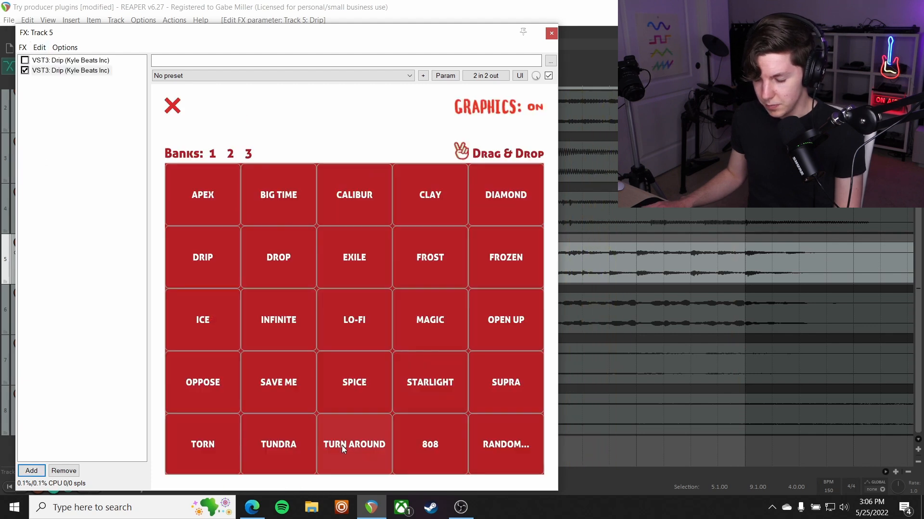
Step: Try the TURN AROUND preset in a second Drip on track 5, with the first bypassed, and lower its delay Dry/Wet
left_click(172, 106)
left_click_drag(249, 429, 249, 451)
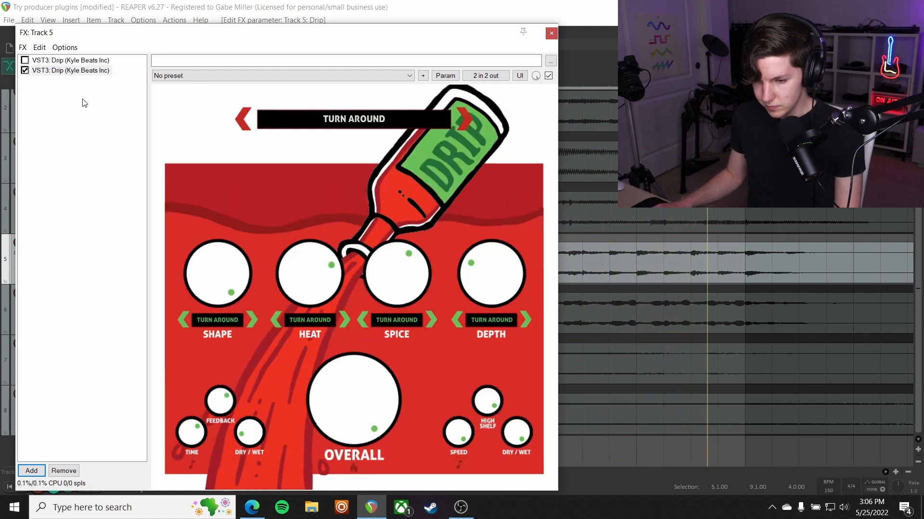
Step: Switch the second Drip to the SAVE ME preset and compare it with the first Drip enabled and bypassed
left_click(346, 116)
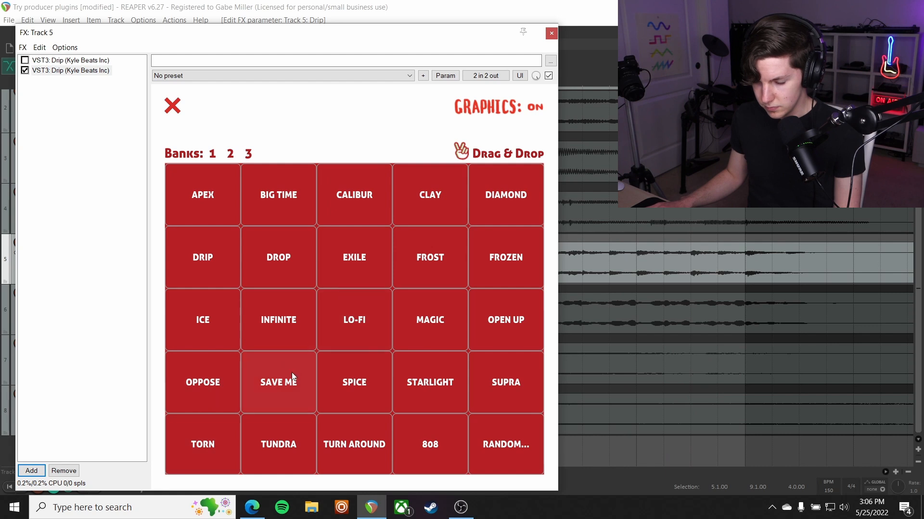
left_click(24, 61)
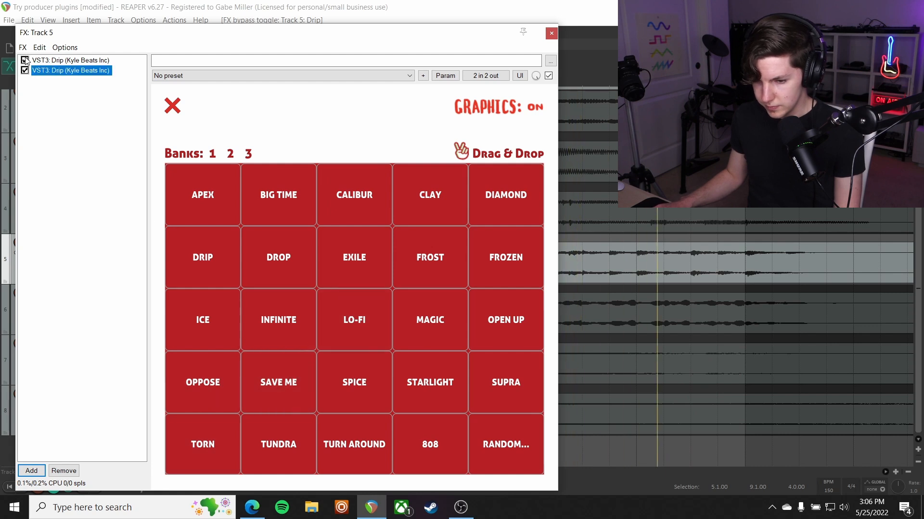
left_click_drag(64, 61, 61, 62)
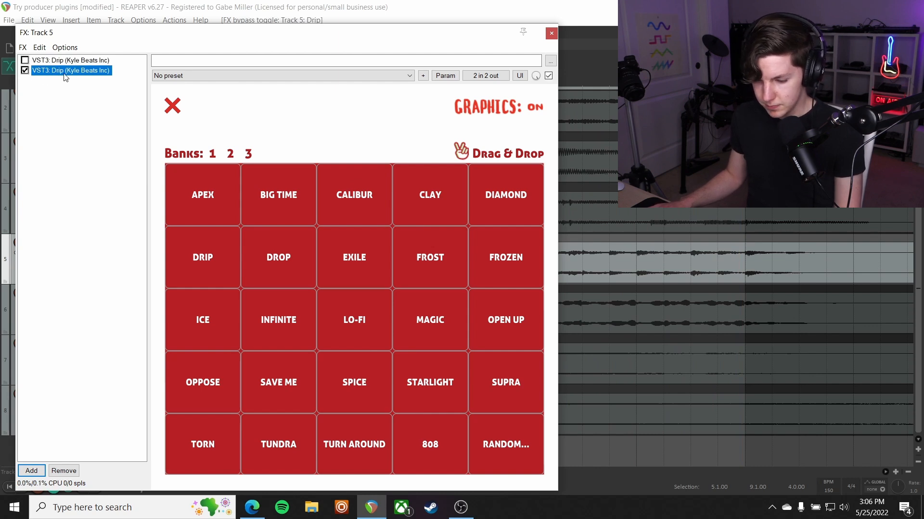
left_click(169, 107)
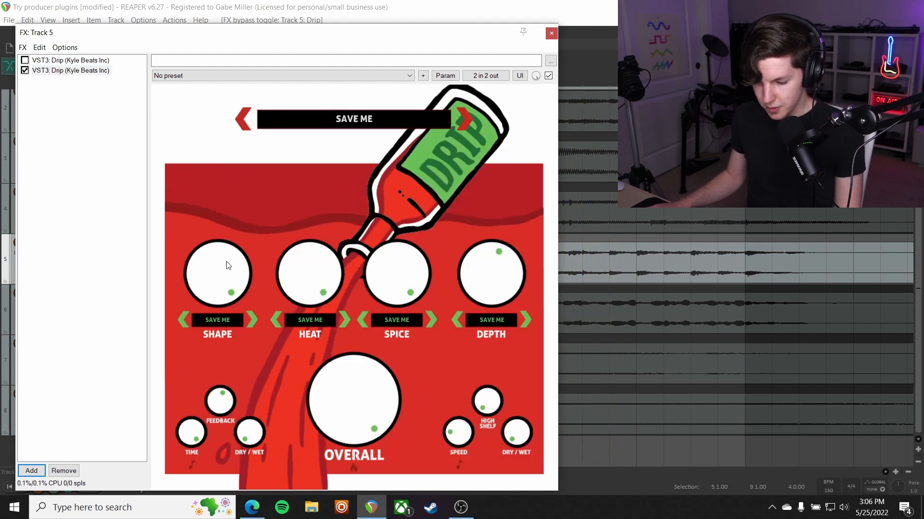
Step: Lower the Depth and Shape amounts of the second Drip's SAVE ME preset
left_click_drag(502, 264, 476, 310)
left_click_drag(210, 294, 218, 341)
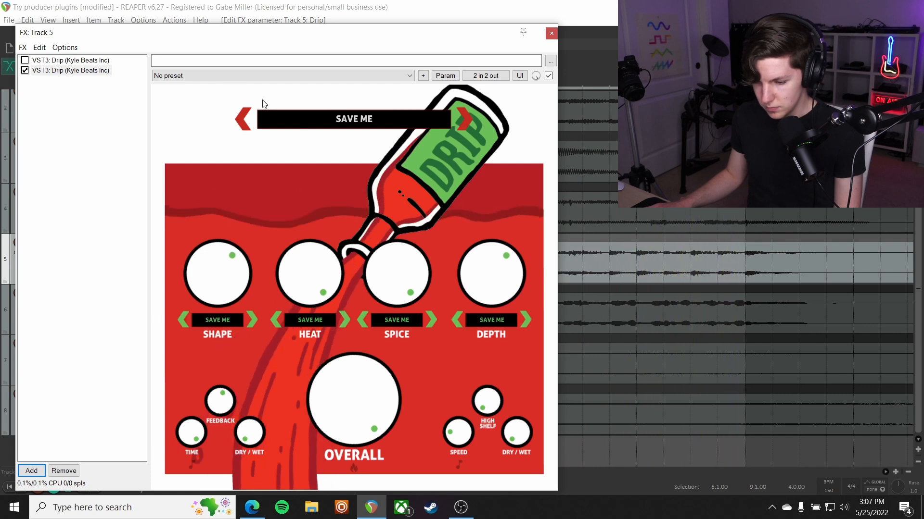
Step: Load the WARM preset from bank 2 in the second Drip, compare it bypassed and enabled, and set Overall to 80%
left_click(325, 116)
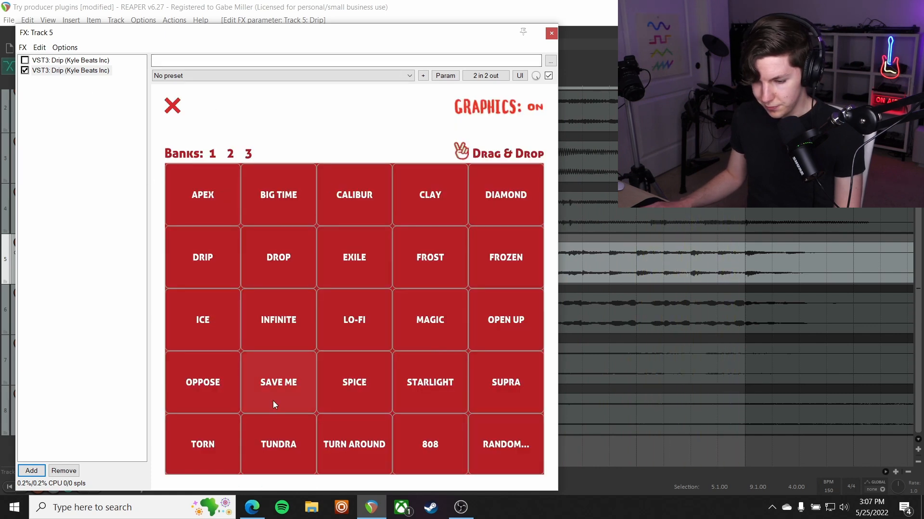
left_click(231, 154)
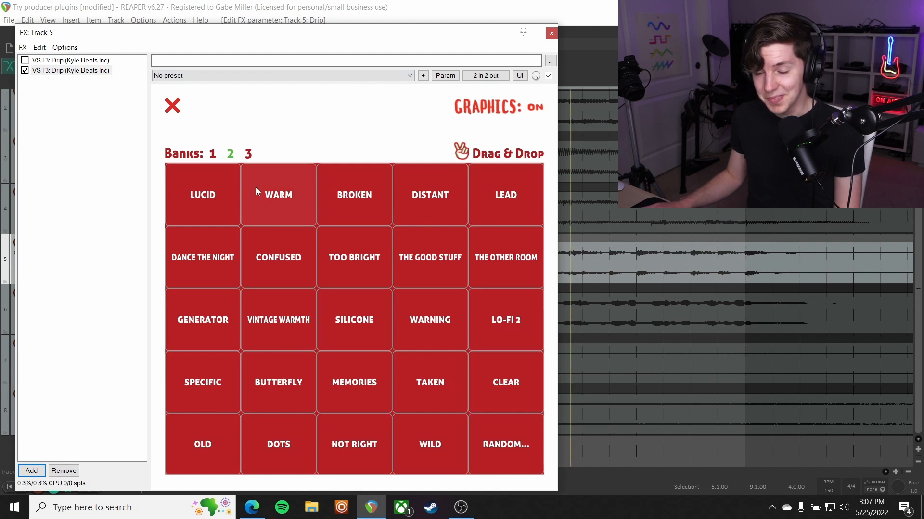
left_click(25, 70)
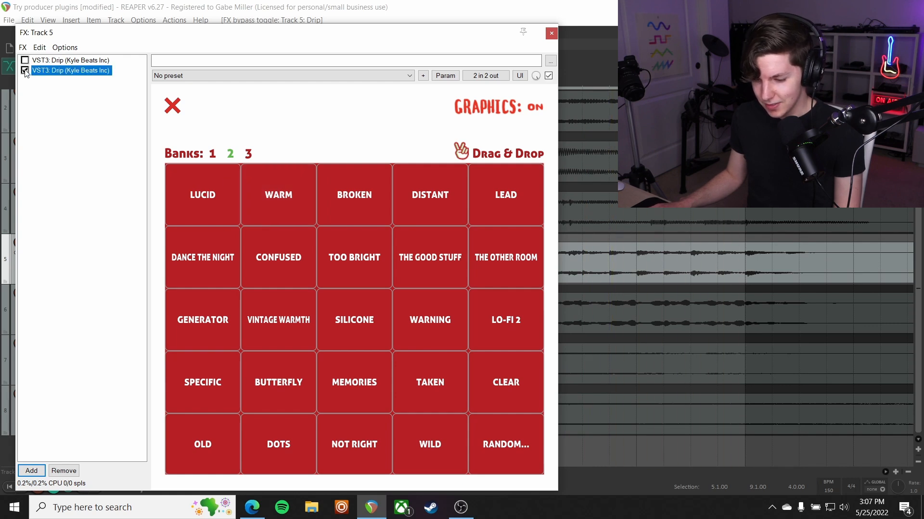
left_click(181, 102)
mouse_move(375, 440)
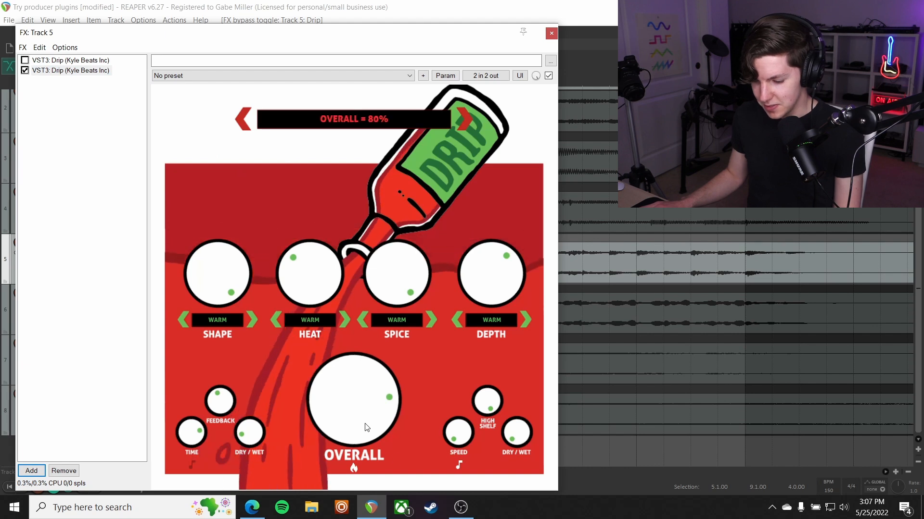
Step: Move the processed track up to position 3, audition it with tracks 1 and 2, and unsolo tracks 3 and 2
scroll(365, 443, "down", 2)
scroll(354, 406, "up", 3)
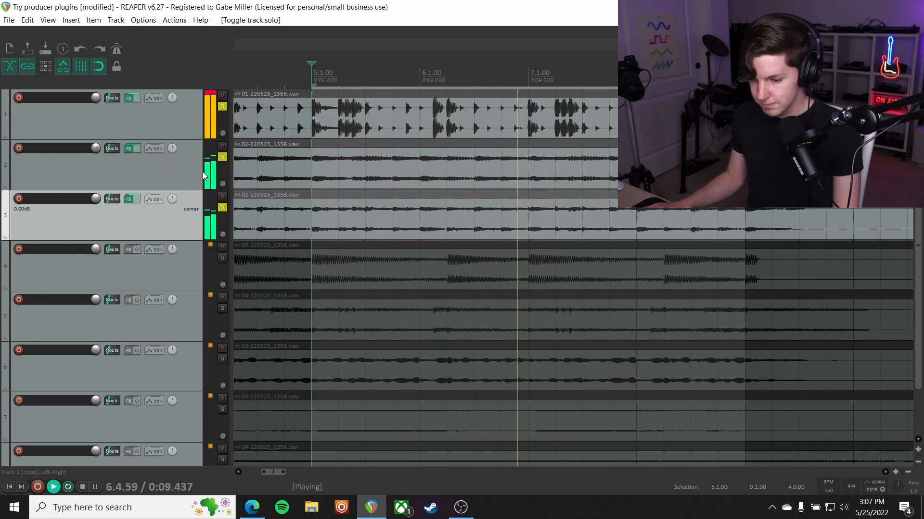
left_click(223, 208)
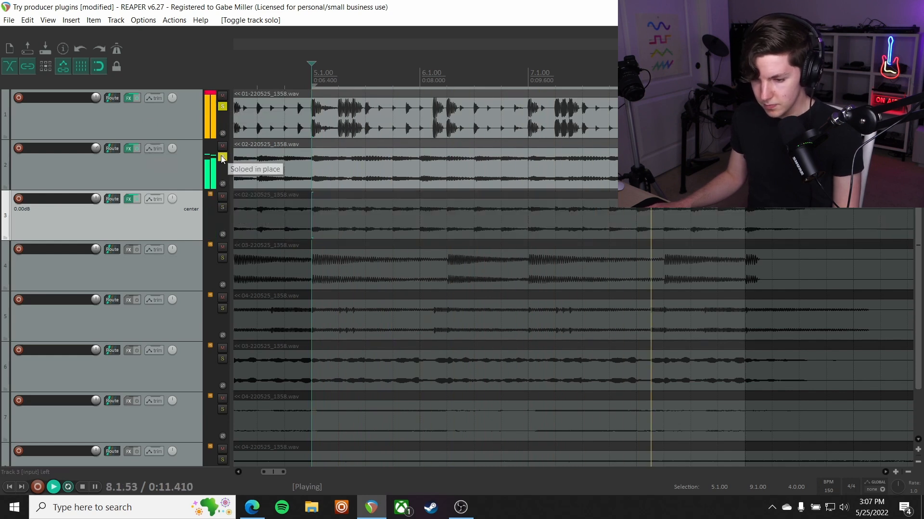
left_click(223, 158)
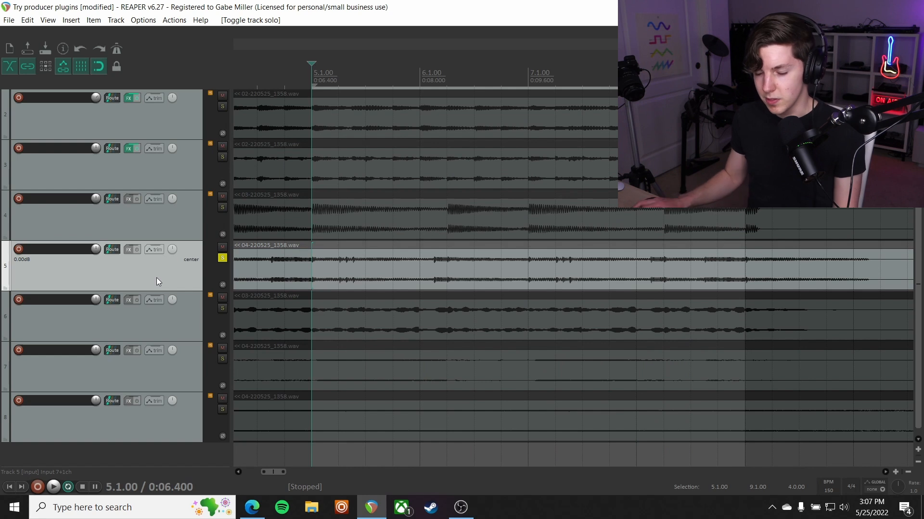
Step: Play the soloed track 5, add Drip to it, and load the 808 preset from bank 1
key("space")
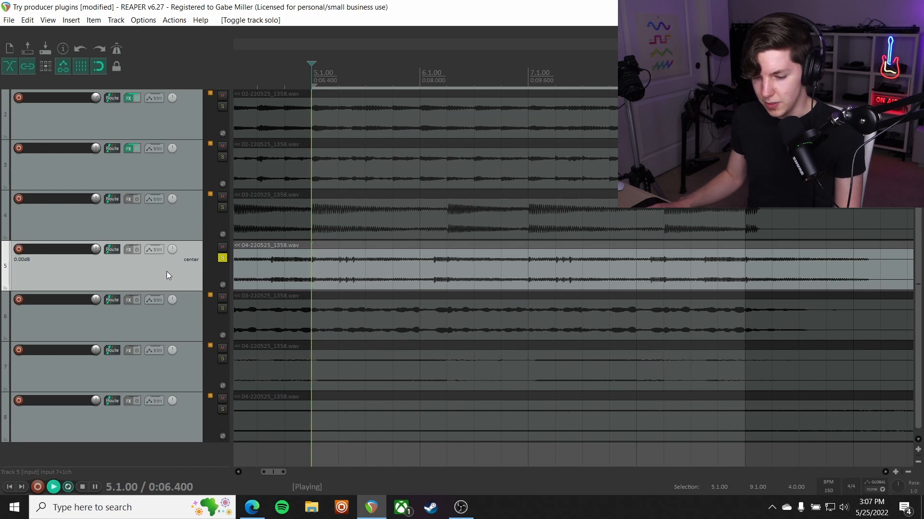
left_click(128, 250)
double_click(389, 225)
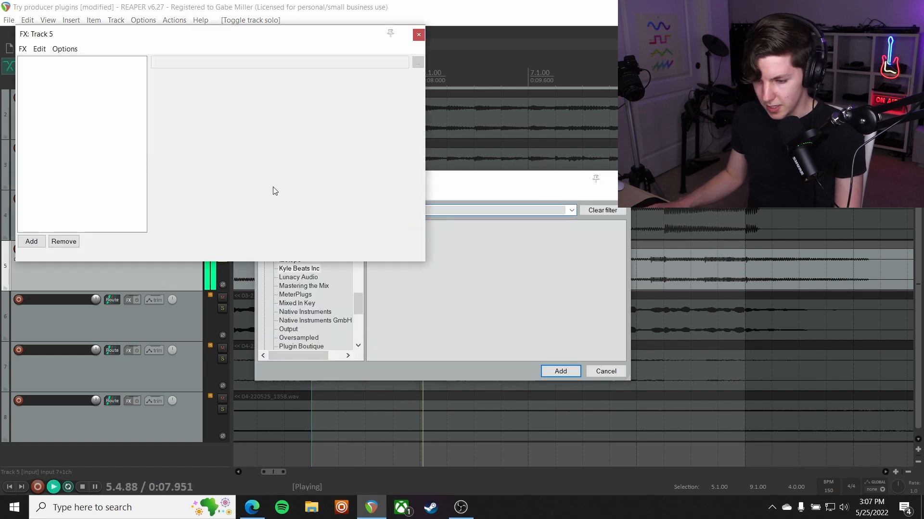
left_click(357, 122)
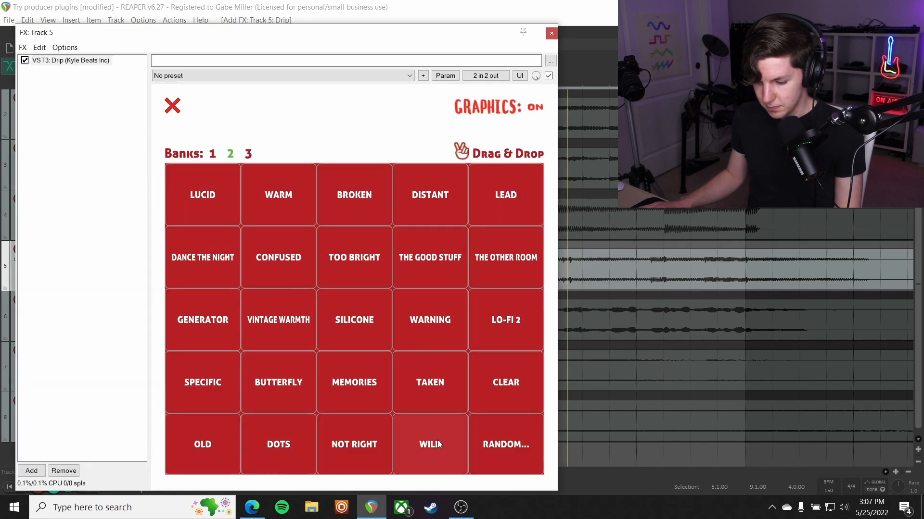
left_click(212, 153)
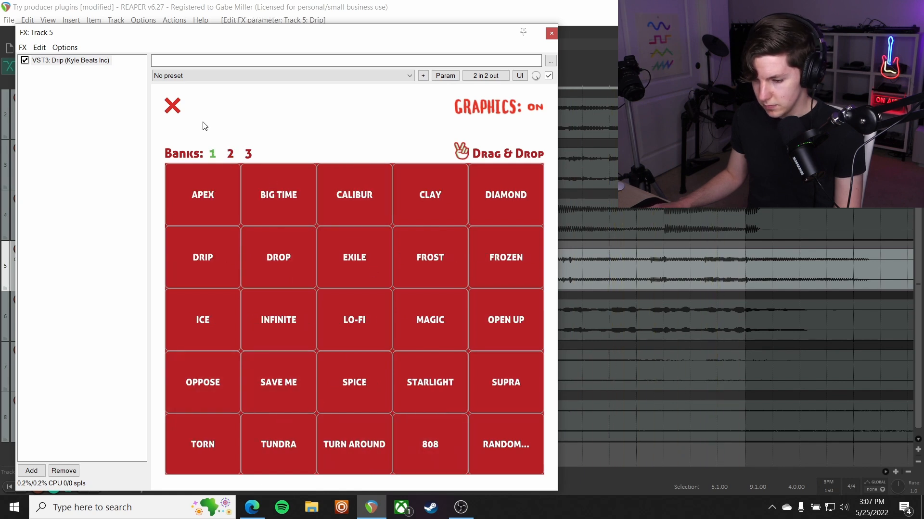
left_click(173, 107)
Step: Try Drip's Overall amount at lower levels such as 15% on the 808 preset and return it to full
left_click_drag(351, 411, 351, 424)
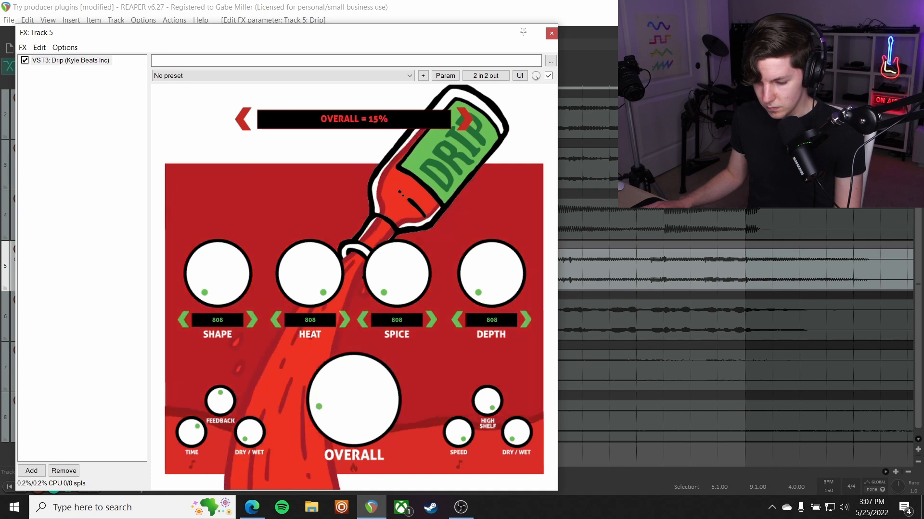
double_click(352, 411)
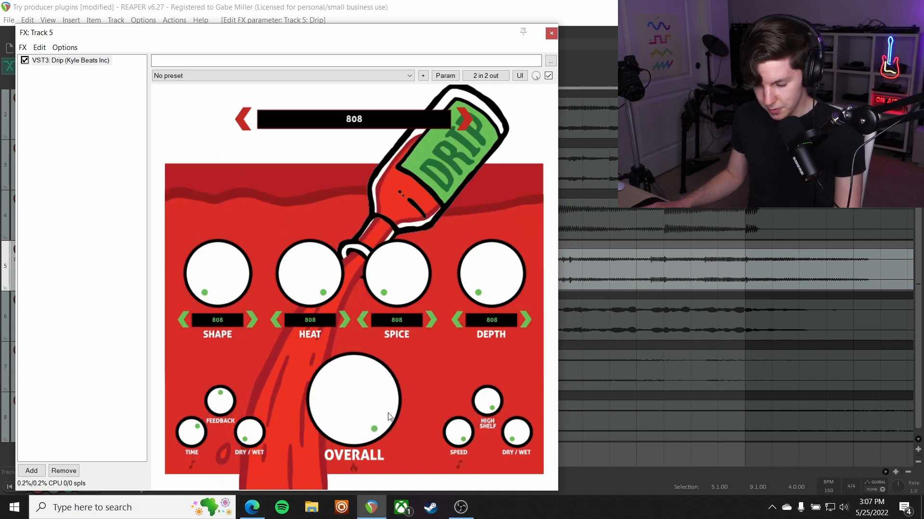
left_click_drag(362, 387, 350, 365)
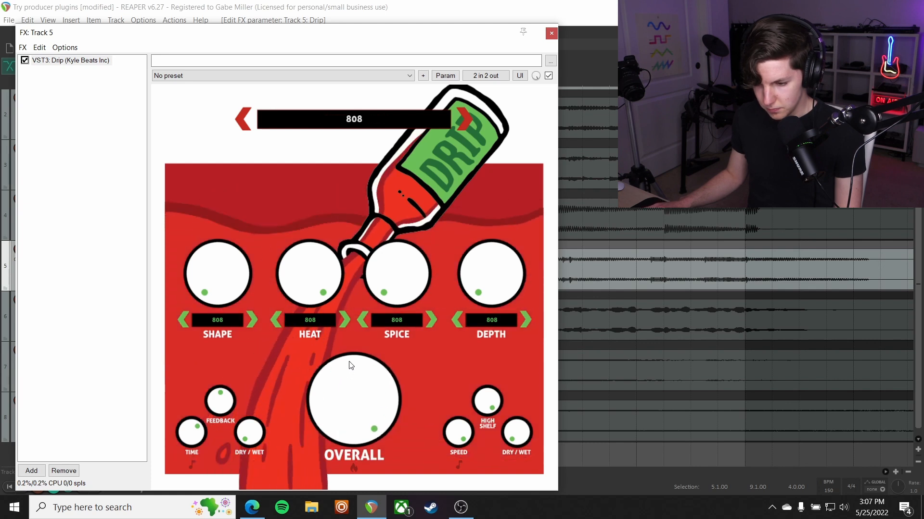
Step: Bypass Drip on track 5 and add the KNOCK plugin by Plugins That Knock to its effects chain
left_click(25, 60)
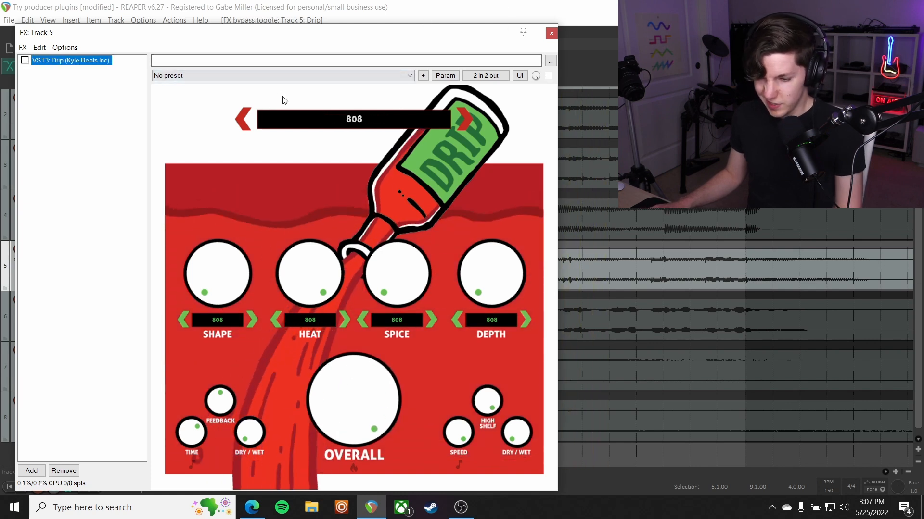
left_click(32, 471)
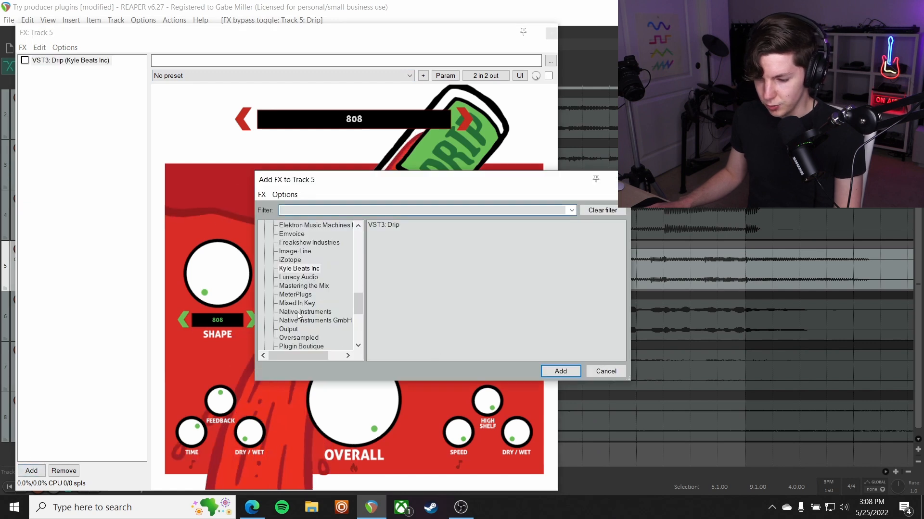
scroll(298, 315, "down", 2)
scroll(313, 303, "up", 7)
scroll(316, 297, "down", 3)
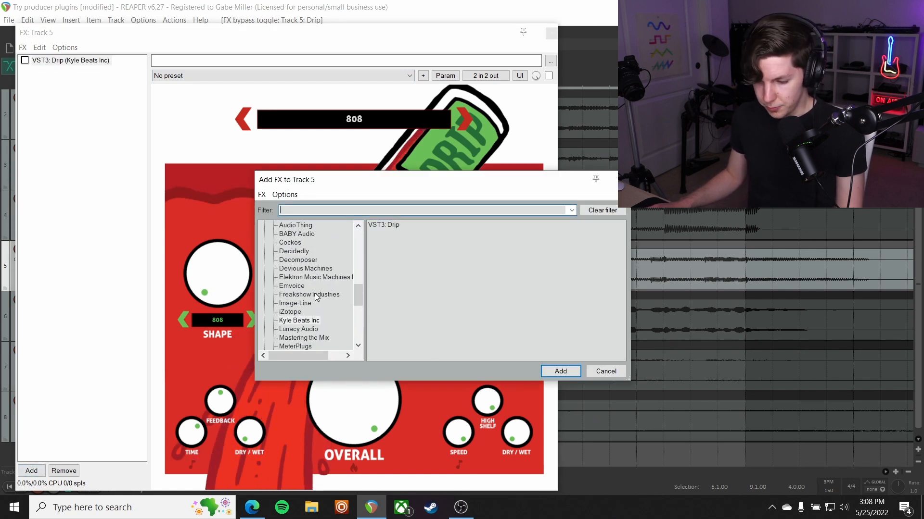
scroll(316, 296, "down", 4)
left_click(308, 303)
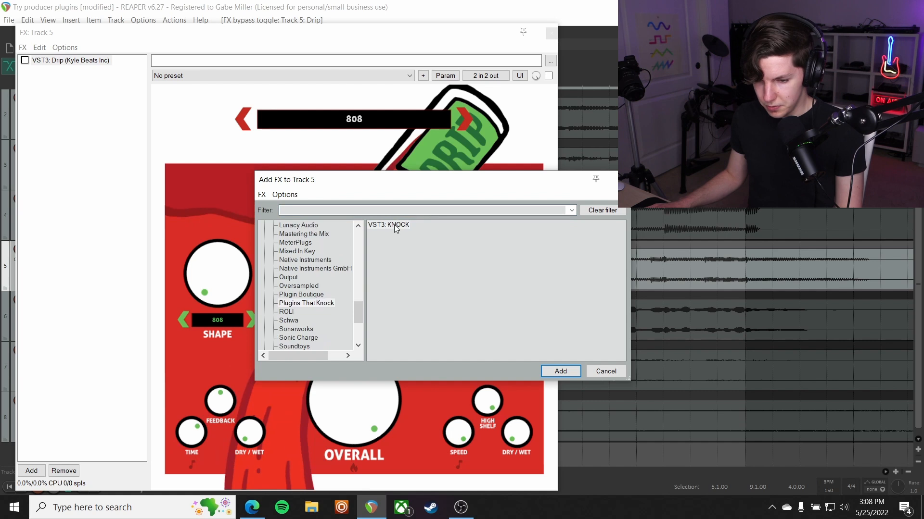
double_click(394, 225)
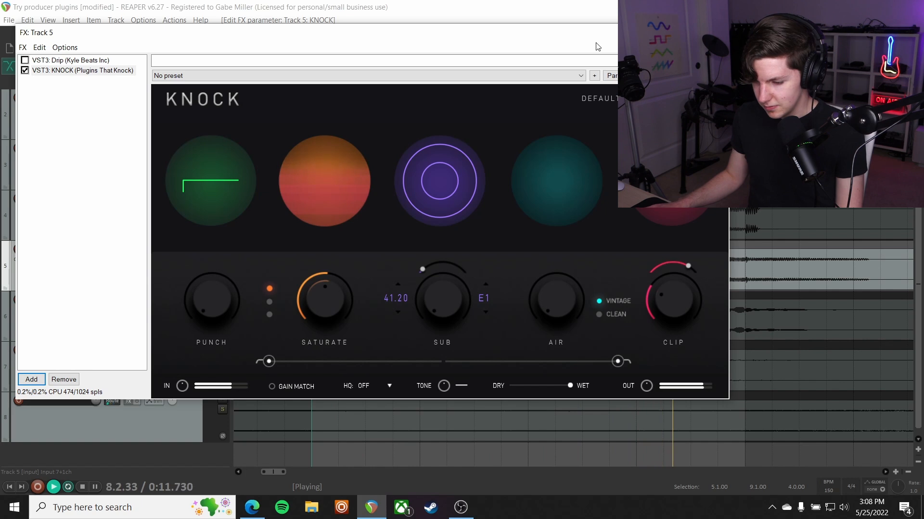
Step: Close track 5's effects window, solo track 1 with it, and lower track 5's volume to -4.82 dB during playback
left_click(718, 33)
scroll(116, 245, "up", 1)
key("space")
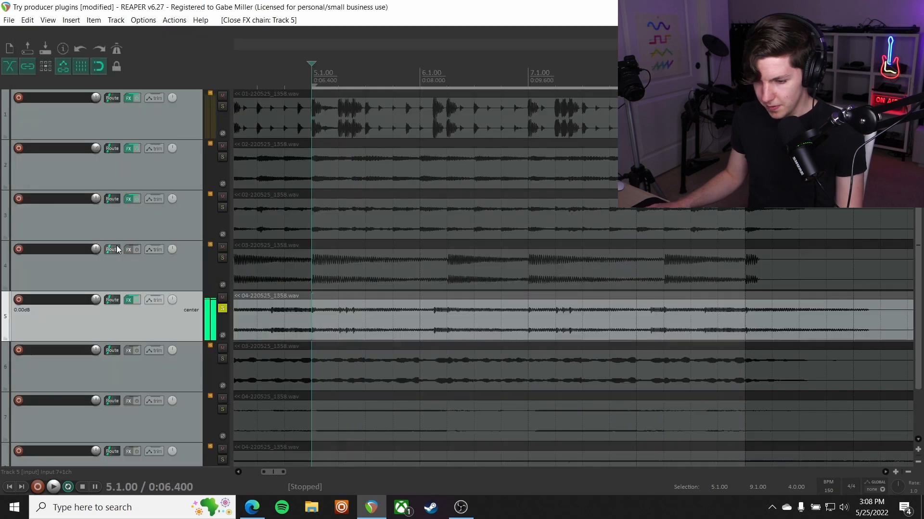
left_click(222, 106)
scroll(95, 300, "down", 4)
key("space")
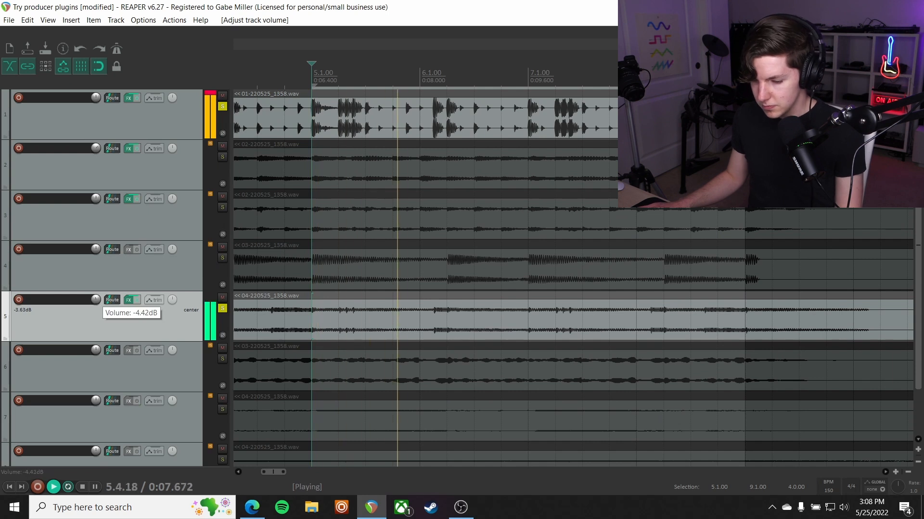
scroll(94, 299, "down", 1)
key("space")
Step: Solo track 2 with tracks 1 and 5, raise its volume to about +5.65 dB during playback, and unsolo it
left_click(222, 158)
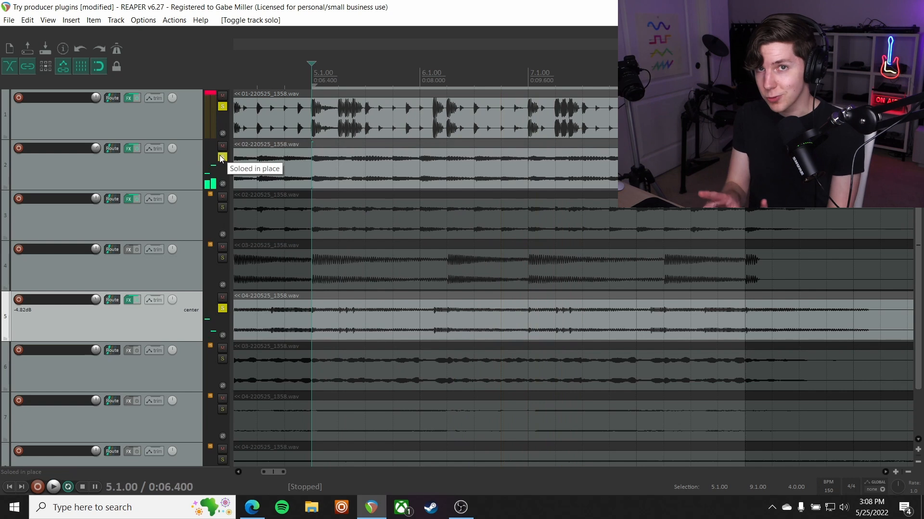
key("space")
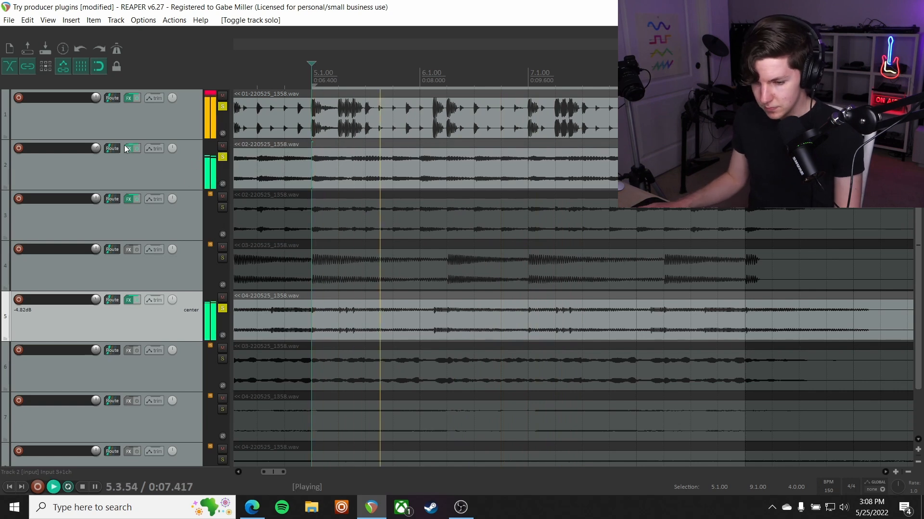
mouse_move(96, 148)
left_mouse_down()
mouse_move(95, 140)
mouse_move(95, 150)
left_mouse_up()
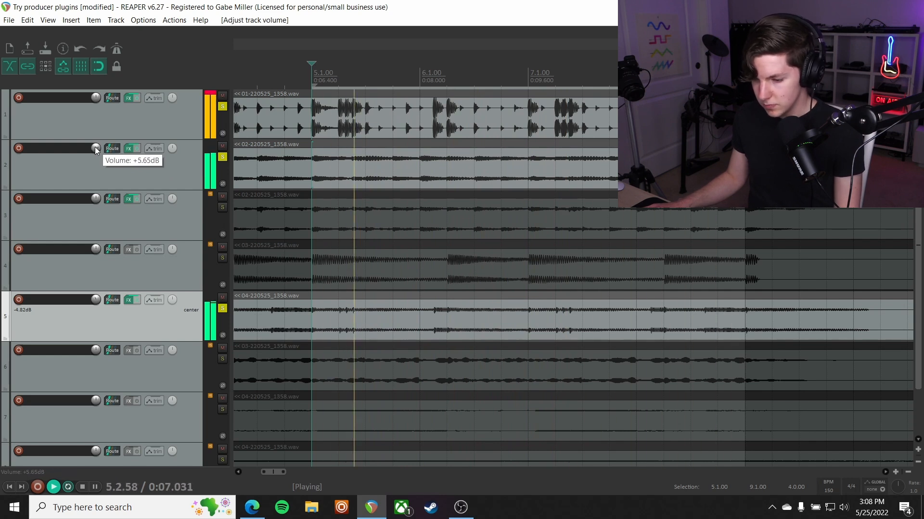
left_click(219, 159)
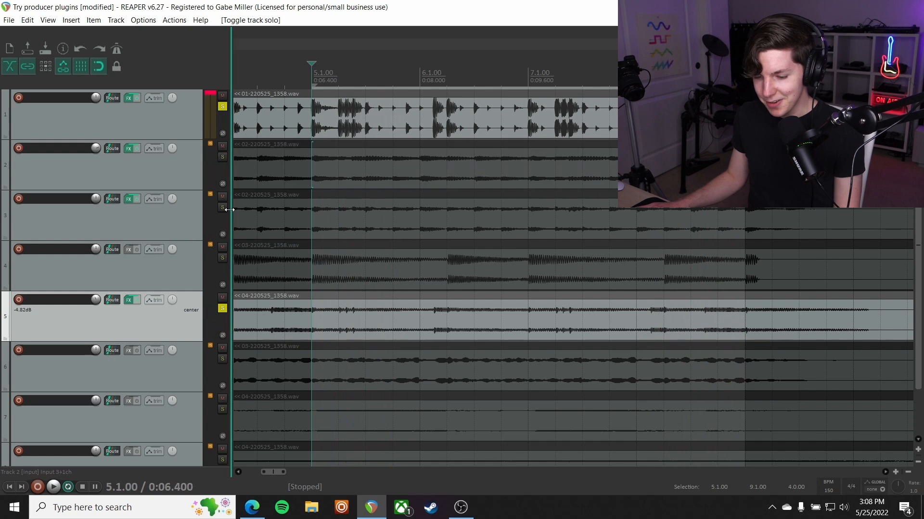
Step: Audition tracks 3 and 2 with the soloed tracks, setting track 5 to -6.67 dB and track 3 to about +1.09 dB
left_click(222, 207)
key("space")
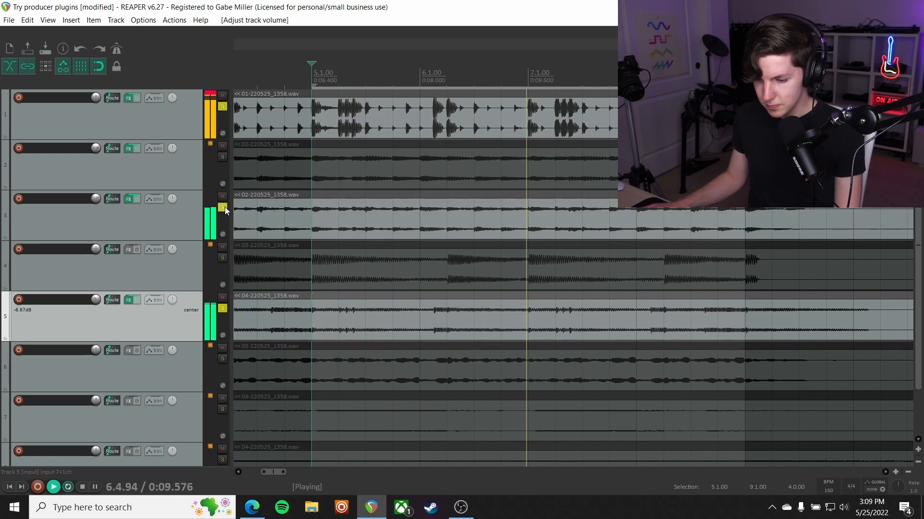
left_click(223, 157)
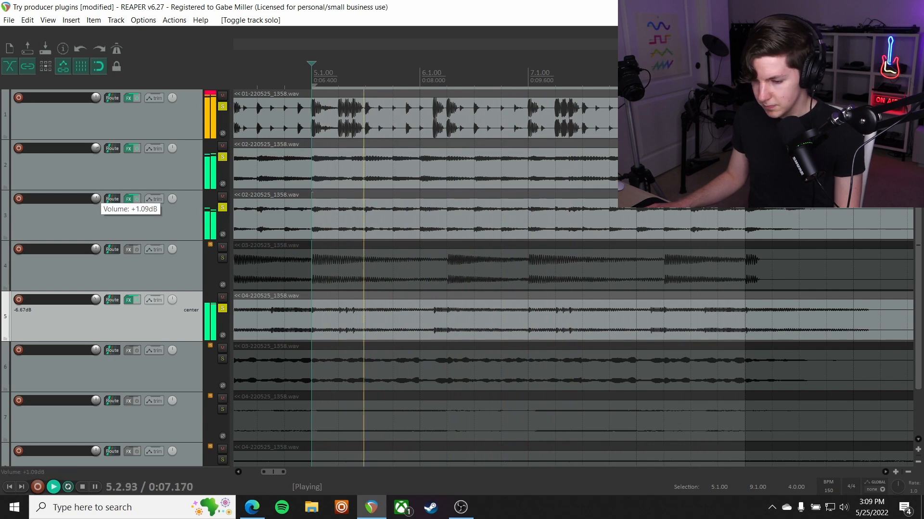
key("space")
key("space")
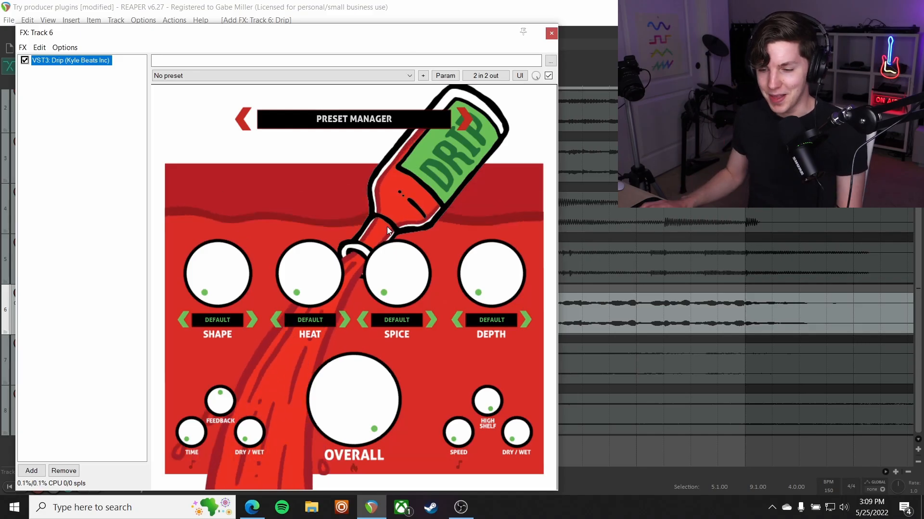
Step: Browse Drip's preset banks 3 and 2 on track 6 and load the Random preset from bank 2
left_click(367, 127)
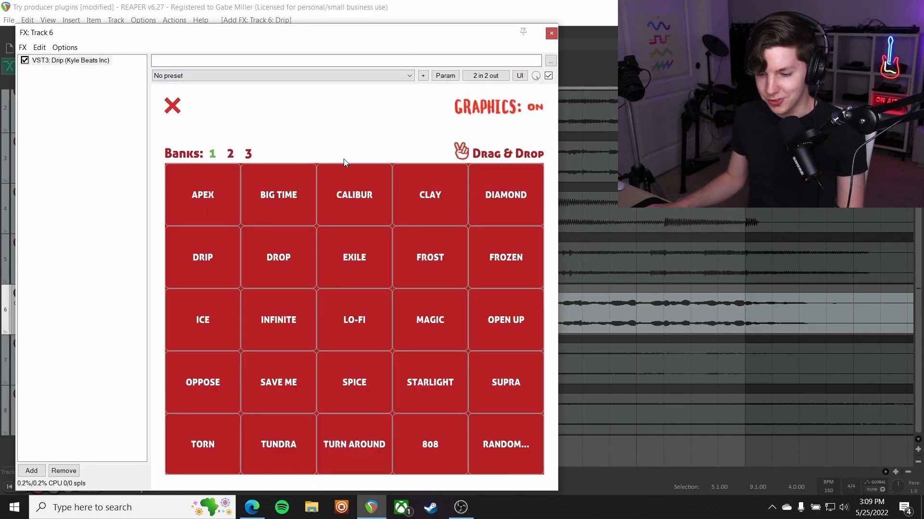
left_click(249, 154)
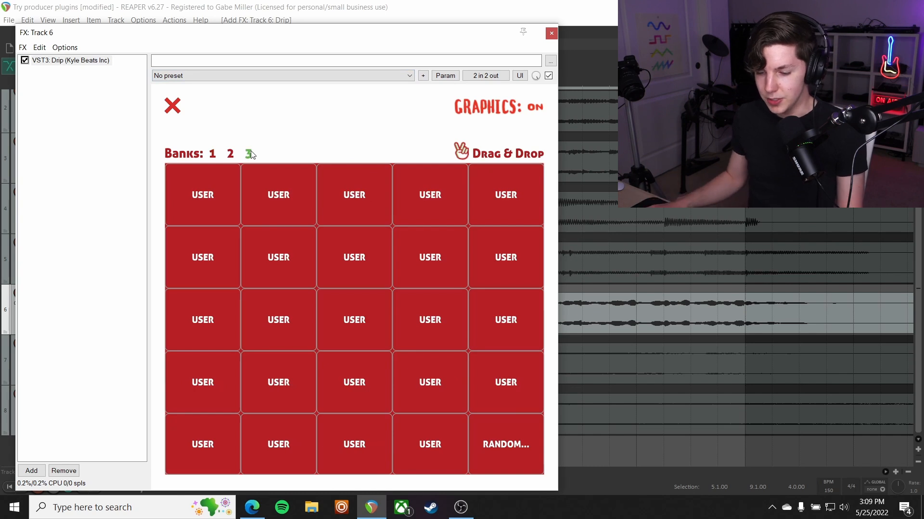
left_click(230, 154)
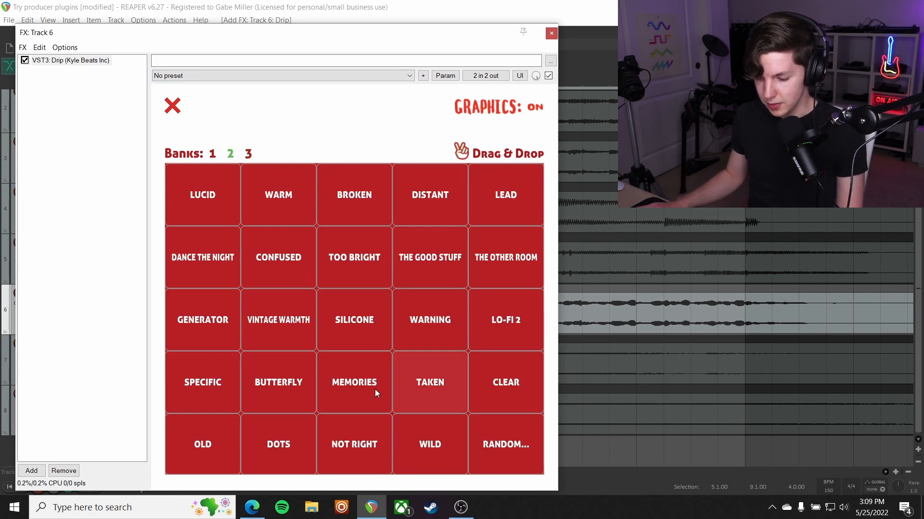
left_click(514, 438)
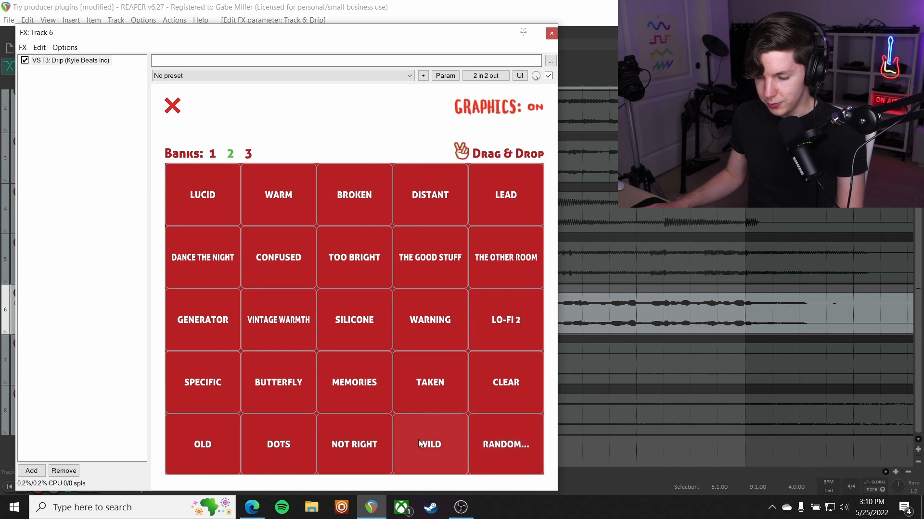
left_click(172, 112)
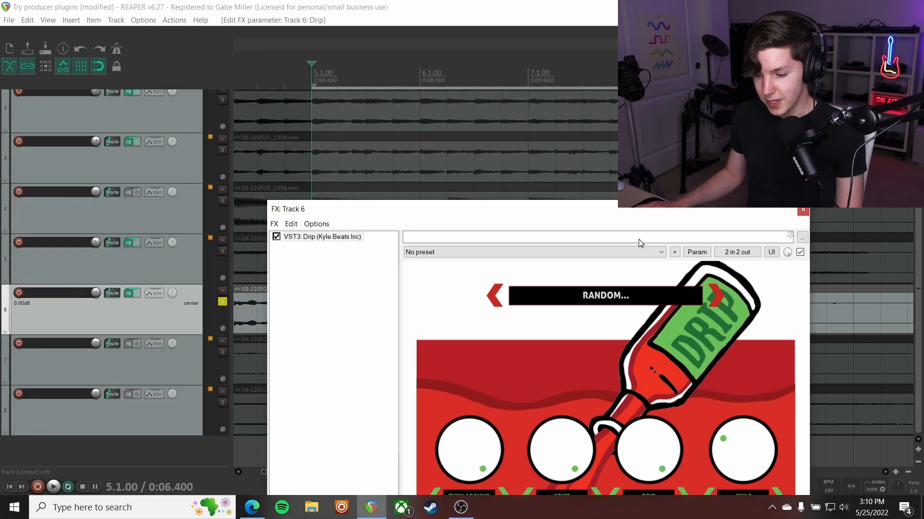
Step: Play track 6 and compare the randomized Drip sound with the bypassed signal
left_click_drag(639, 239, 638, 302)
key("space")
left_click_drag(474, 304, 439, 158)
left_click(263, 172)
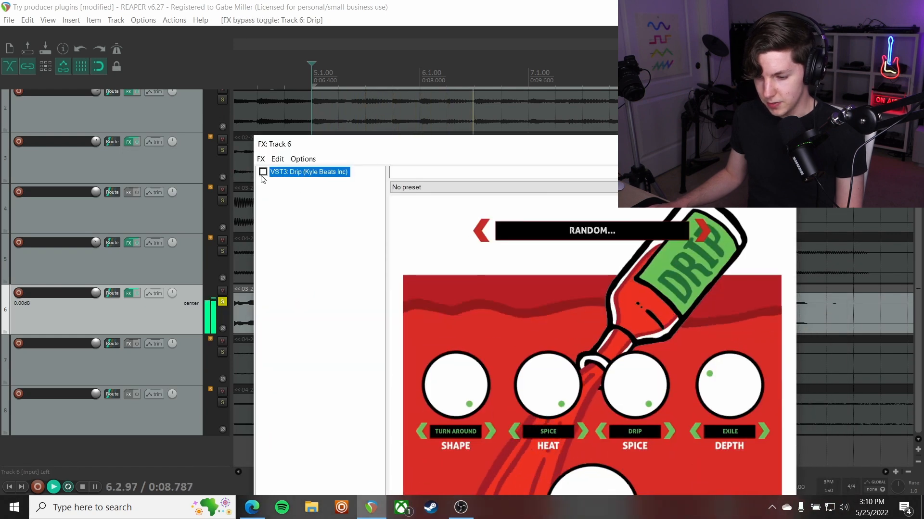
left_click(263, 172)
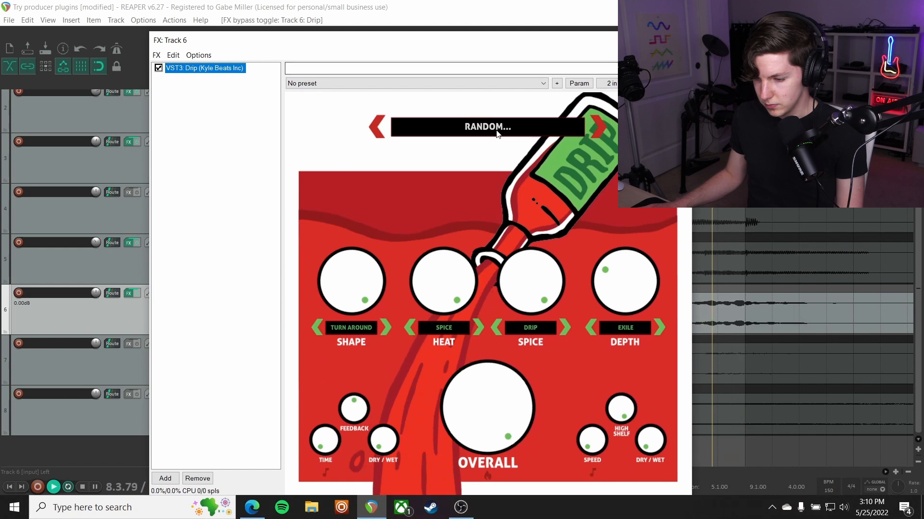
Step: Audition further Random presets from Drip's bank 2 on track 6 and return to the plugin's main controls
left_click(496, 133)
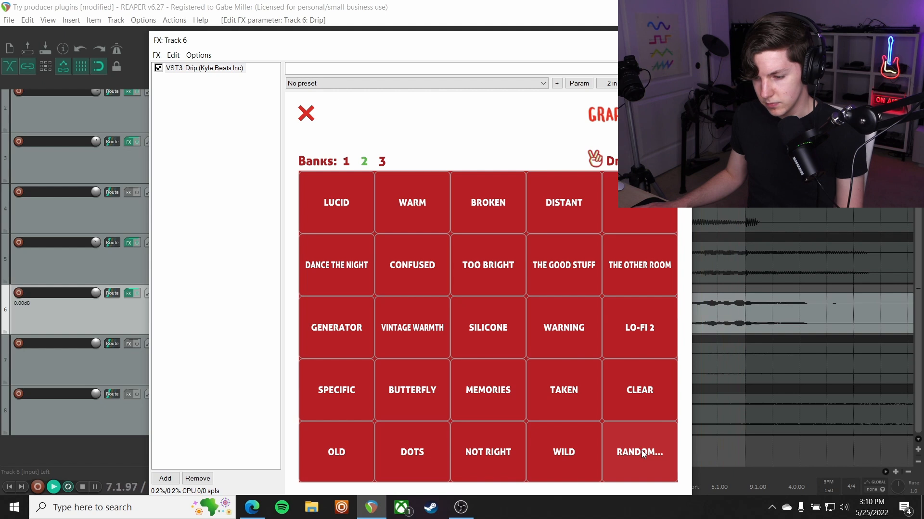
left_click(306, 116)
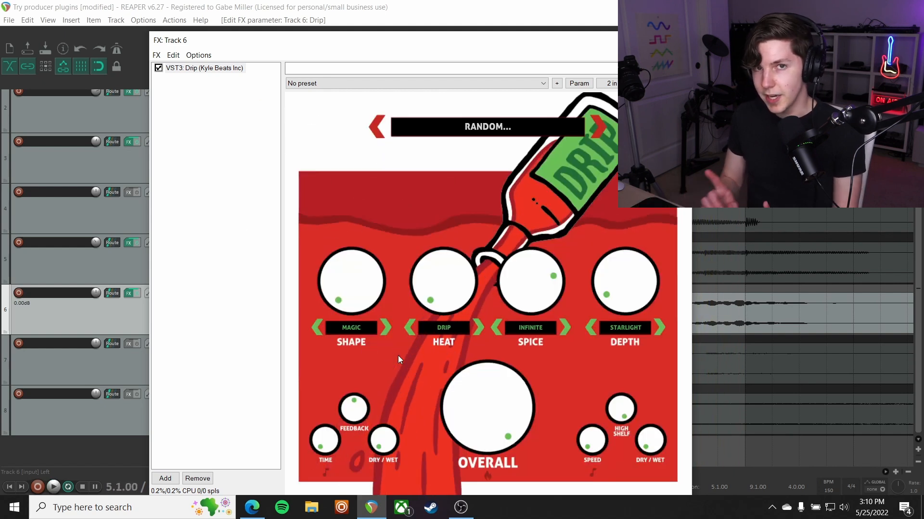
key("space")
Step: Add a second Drip instance to track 6, bypass the first one, and compare the second against the dry sound
left_click(165, 478)
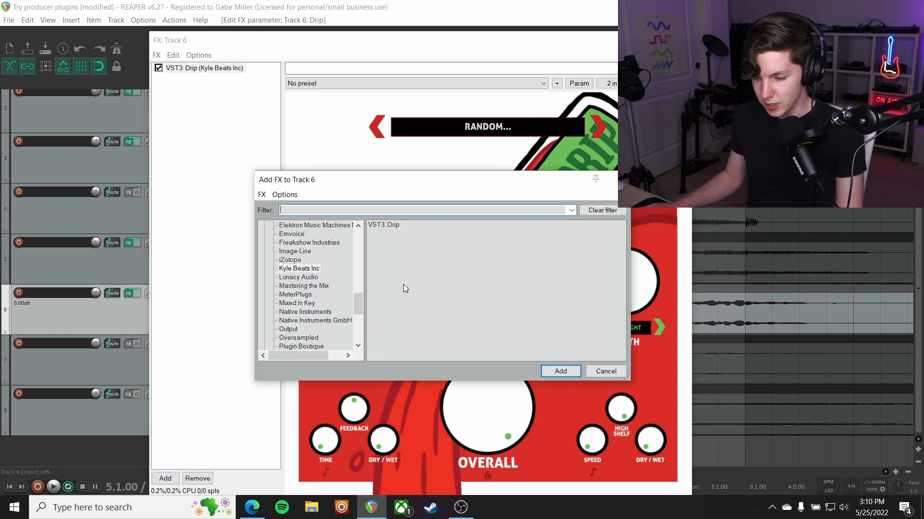
double_click(388, 223)
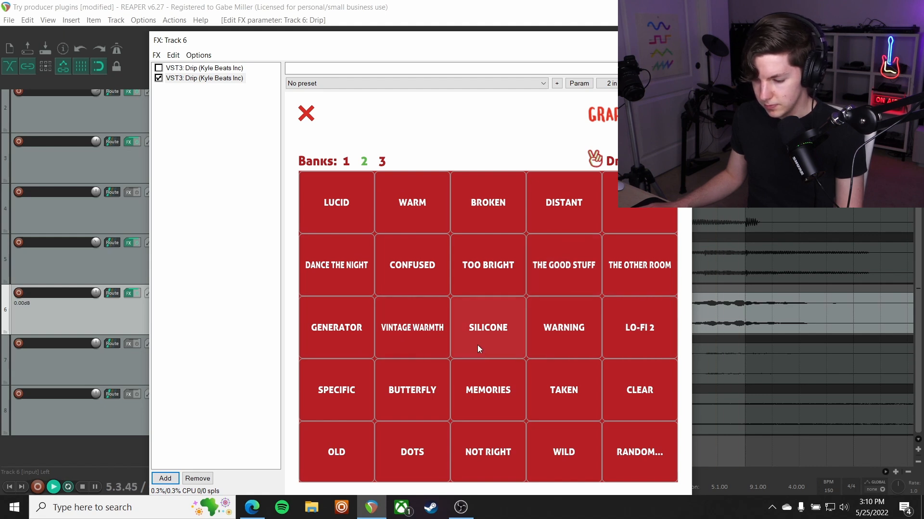
left_click(159, 78)
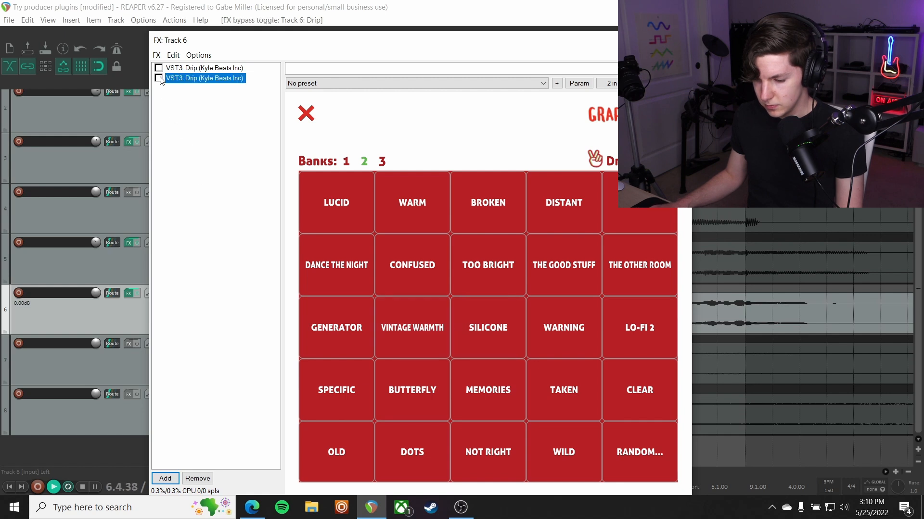
left_click(160, 78)
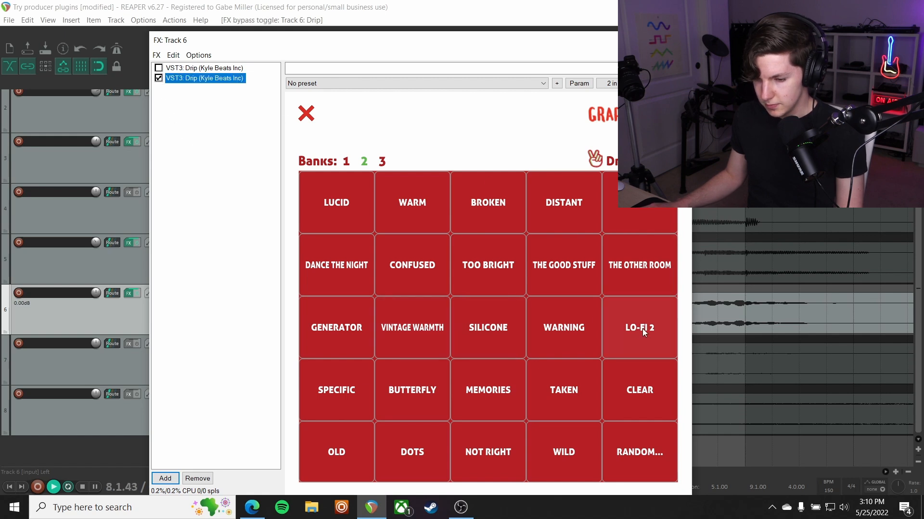
Step: Re-enable the first Drip on track 6, listen to both instances together, and close the effects window
left_click(197, 68)
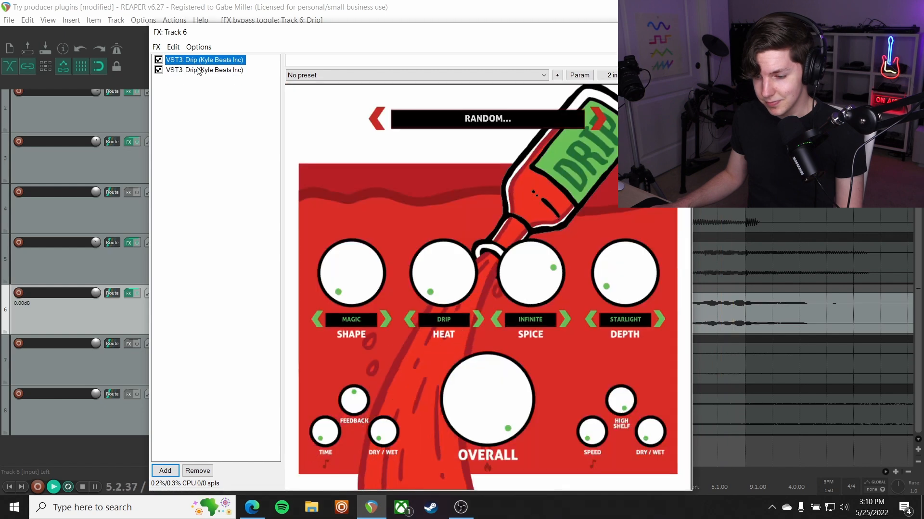
left_click(680, 32)
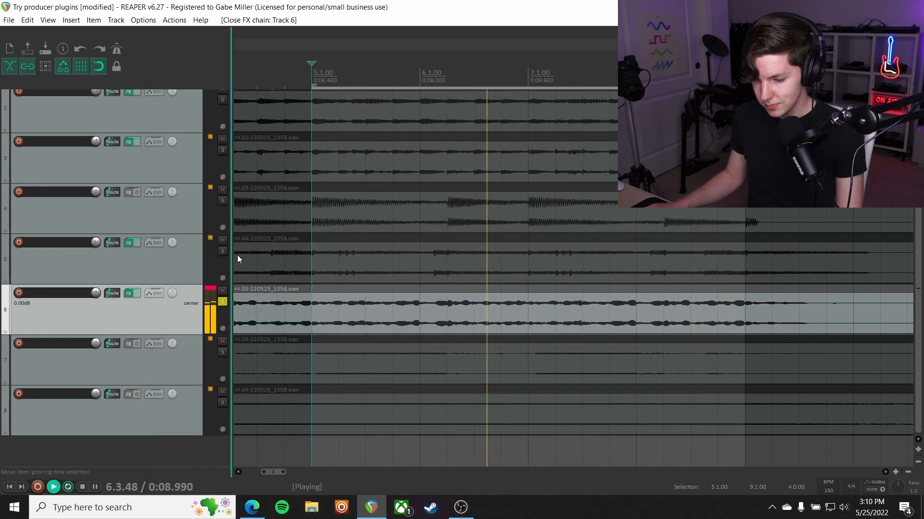
key("space")
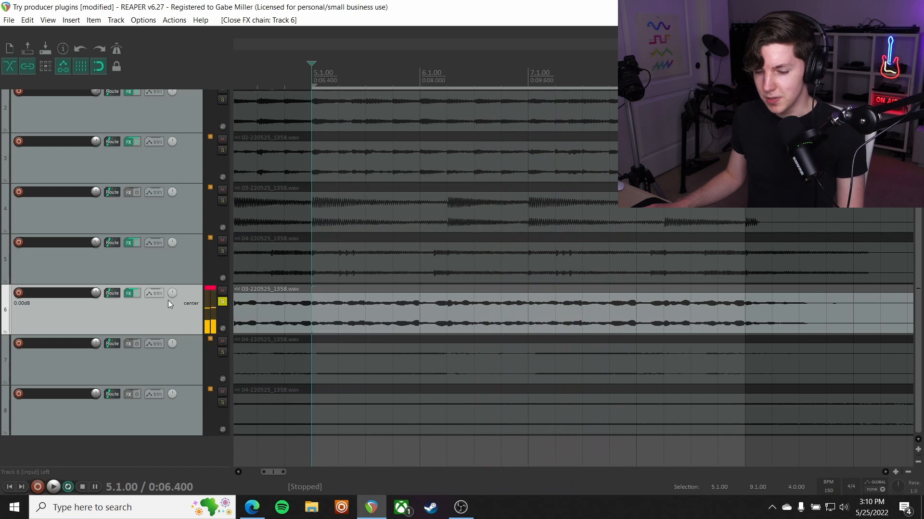
left_click(130, 294)
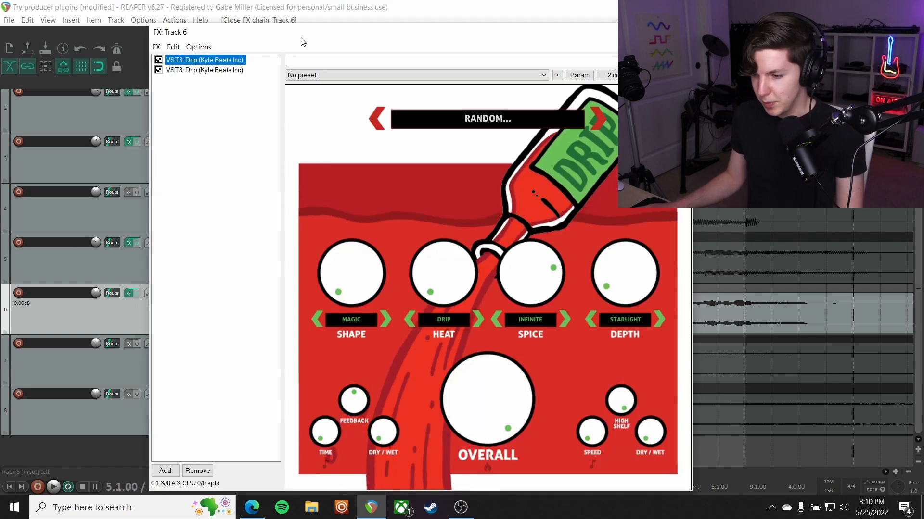
left_click(680, 32)
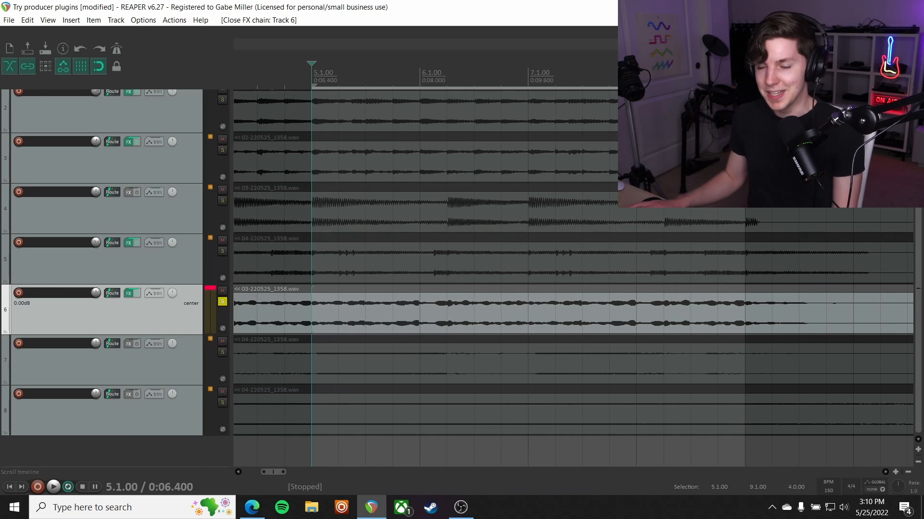
Step: Unsolo track 6 and audition it together with all the other tracks
key("space")
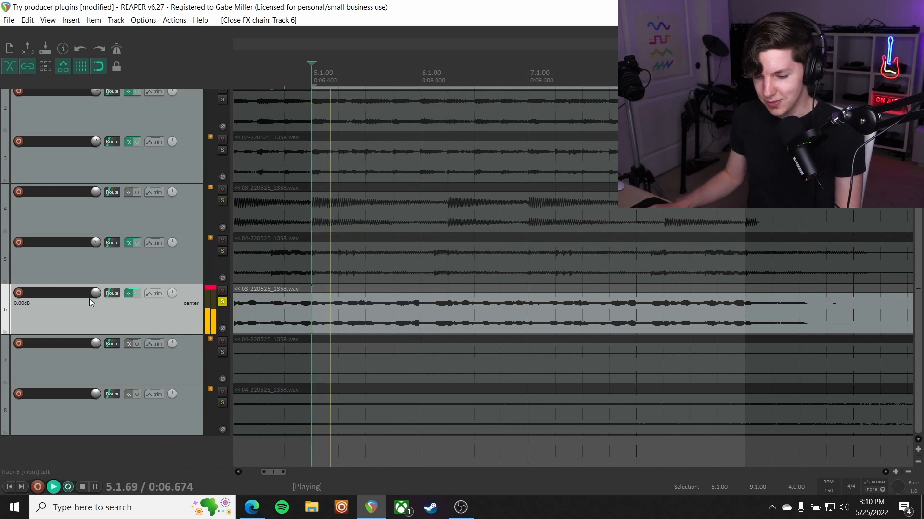
left_click(221, 302)
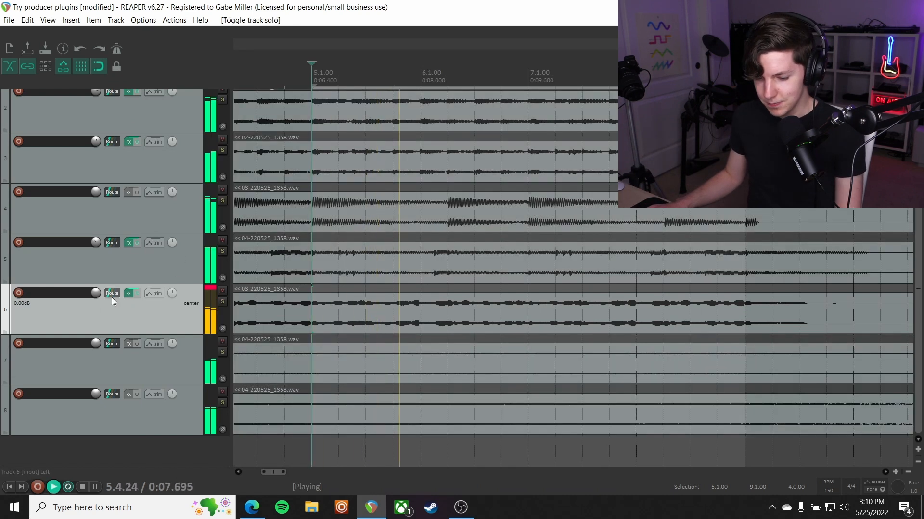
left_click(223, 302)
left_click(223, 301)
key("space")
Step: Solo track 2, bypass both Drip instances in its effects chain, and listen to the dry sound
scroll(148, 302, "up", 1)
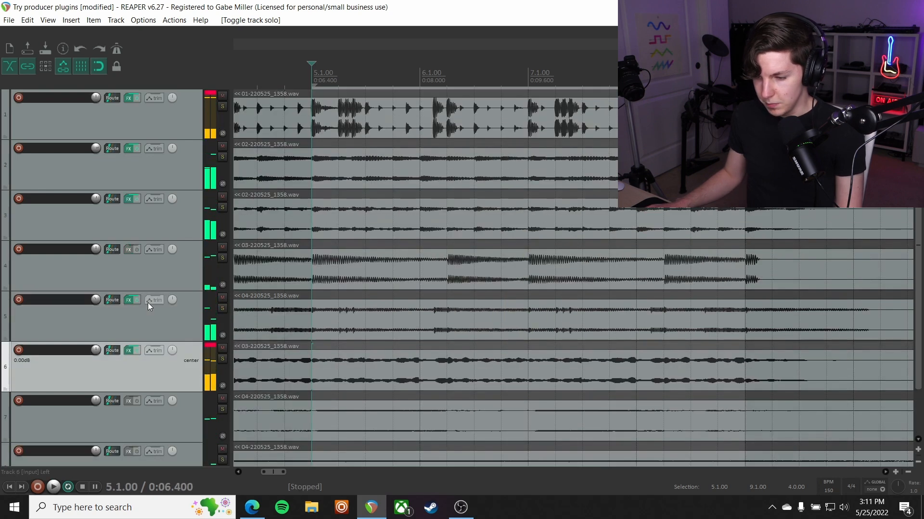
left_click(222, 158)
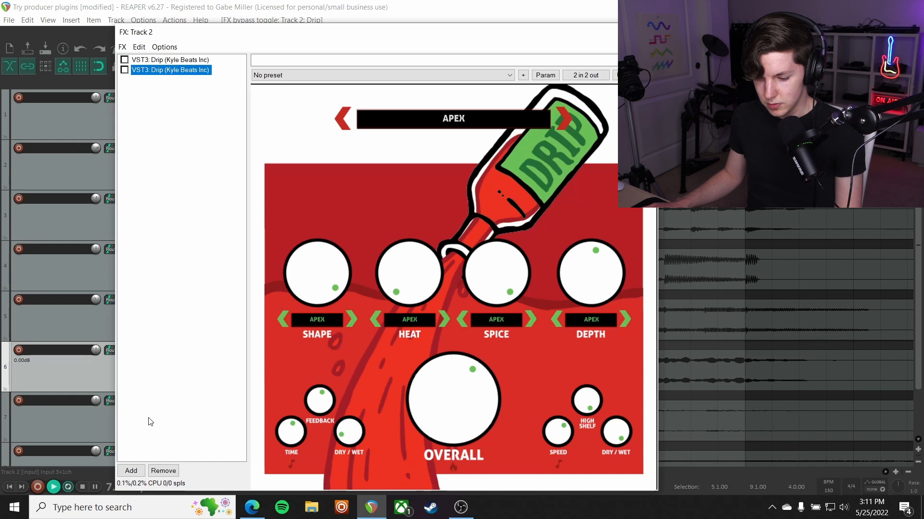
key("space")
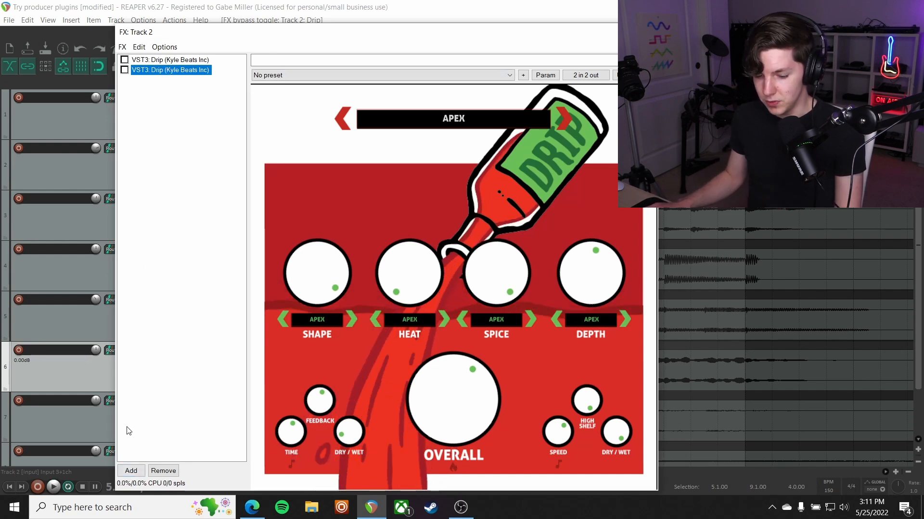
Step: Add the VST version of Oversampled's OCS-45 to track 2's effects chain and make sure it is enabled
left_click(131, 471)
scroll(322, 285, "down", 3)
scroll(322, 285, "up", 1)
left_click(310, 287)
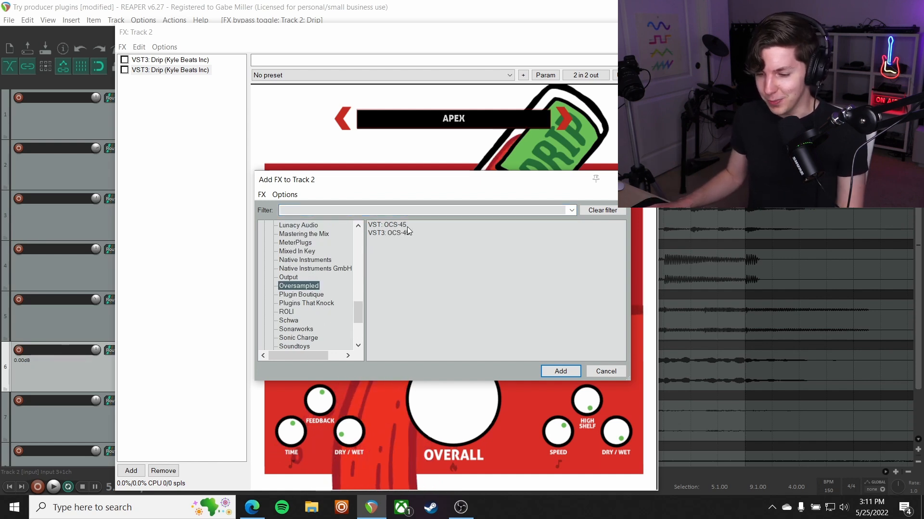
double_click(390, 224)
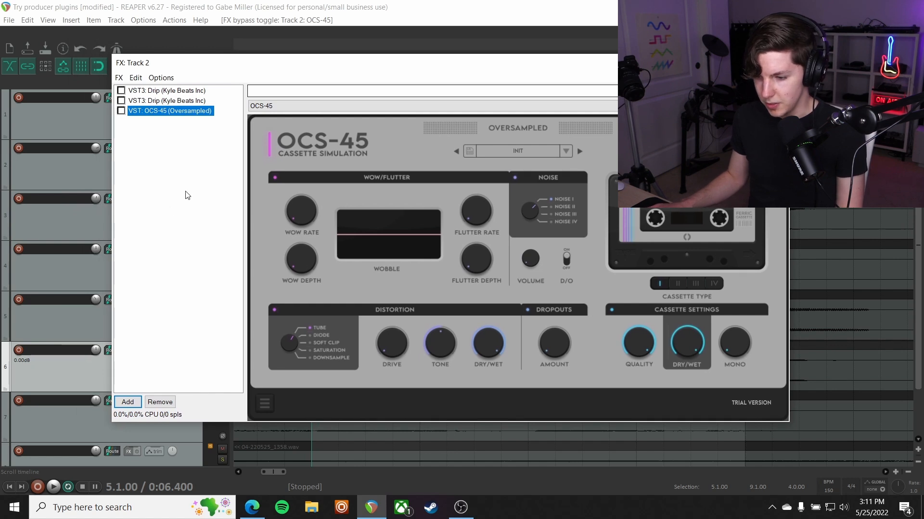
left_click(121, 111)
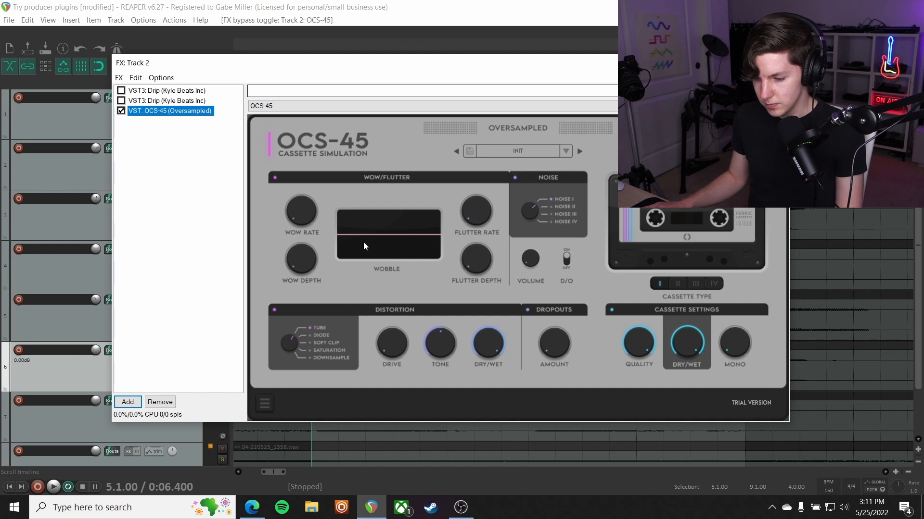
Step: Play track 2 and dial in OCS-45's wobble with flutter depth about 0.18, wow rate about 2.01 and a slight wow depth
mouse_move(472, 253)
left_mouse_down()
mouse_move(488, 193)
mouse_move(472, 220)
mouse_move(478, 162)
mouse_move(469, 298)
left_mouse_up()
key("space")
left_click_drag(477, 257, 466, 287)
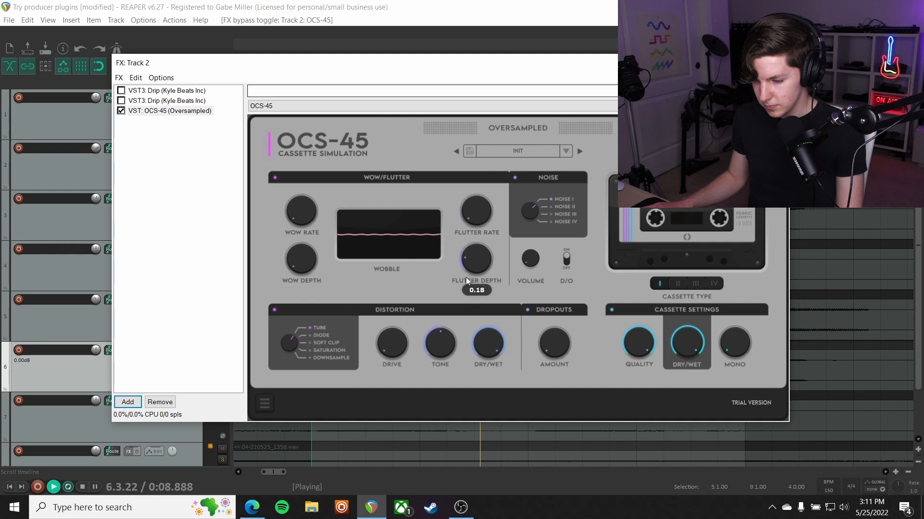
left_click_drag(297, 265, 309, 164)
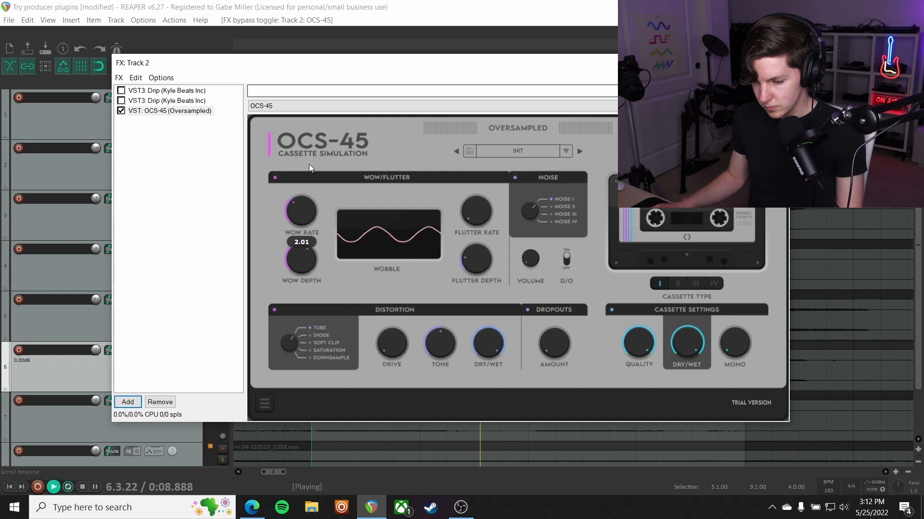
mouse_move(301, 247)
left_mouse_down()
mouse_move(287, 324)
mouse_move(299, 242)
left_mouse_up()
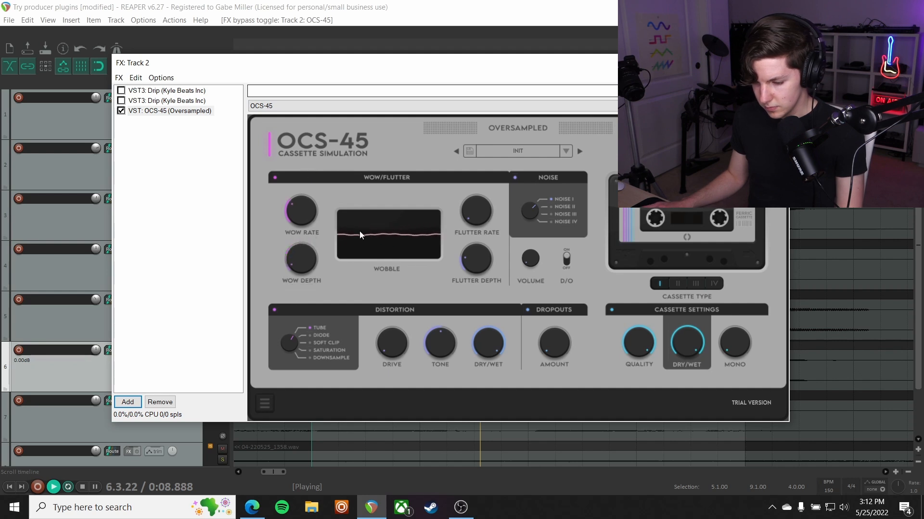
Step: Add some distortion drive in OCS-45 and switch the distortion type to Downsample
mouse_move(397, 350)
left_mouse_down()
mouse_move(405, 260)
mouse_move(380, 291)
mouse_move(385, 339)
left_mouse_up()
left_click(297, 340)
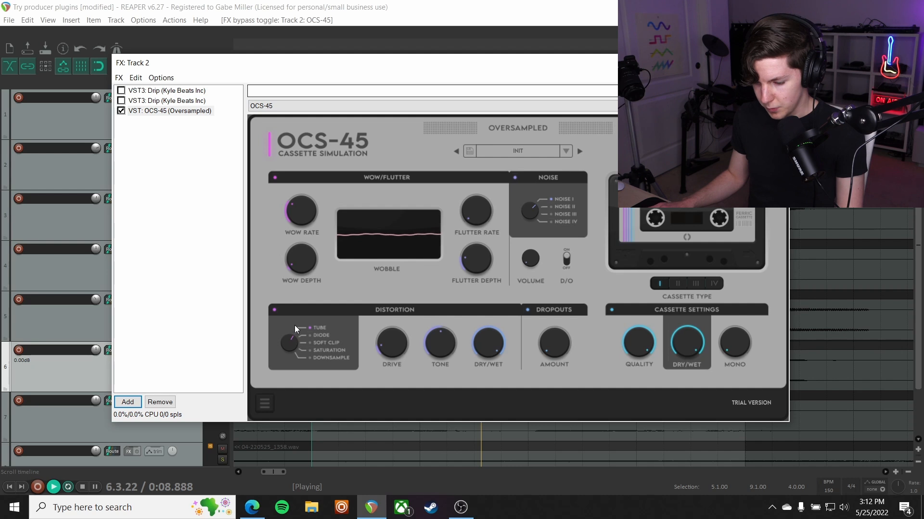
left_click_drag(296, 318, 309, 190)
mouse_move(389, 347)
left_mouse_down()
mouse_move(390, 320)
mouse_move(383, 341)
left_mouse_up()
Step: Lower OCS-45's cassette quality to its minimum and change the cassette type, ending on type IV
mouse_move(639, 343)
left_mouse_down()
mouse_move(625, 386)
mouse_move(643, 336)
mouse_move(637, 356)
left_mouse_up()
left_click_drag(734, 344, 699, 412)
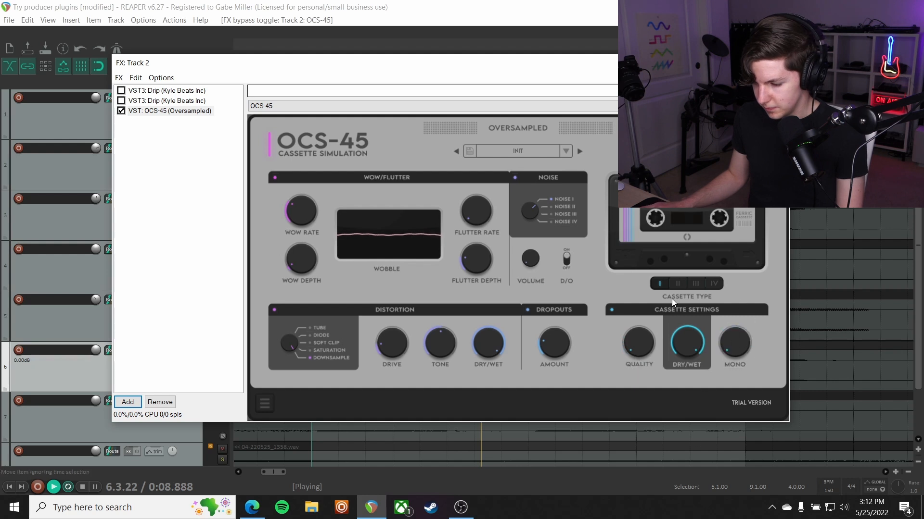
left_click(694, 284)
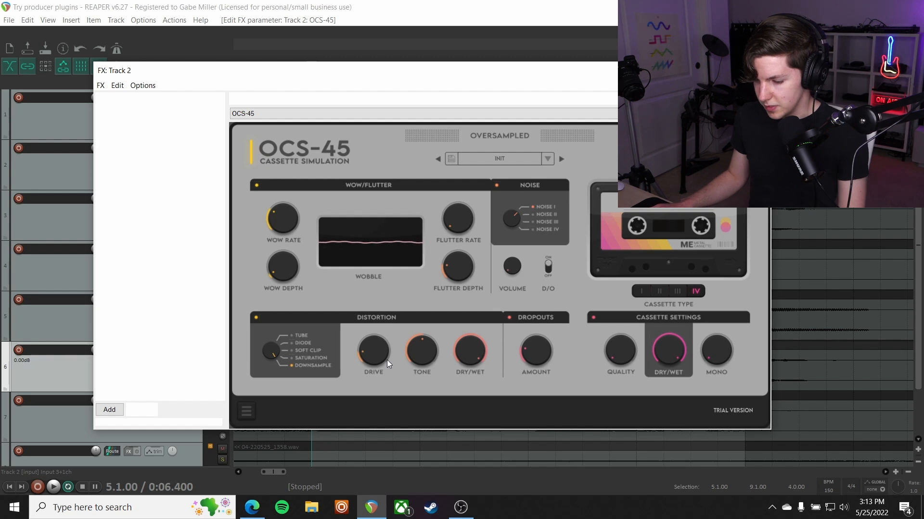
Step: Switch the distortion type through Diode to Tube and reduce the distortion drive
mouse_move(365, 354)
left_mouse_down()
mouse_move(378, 328)
mouse_move(362, 345)
left_mouse_up()
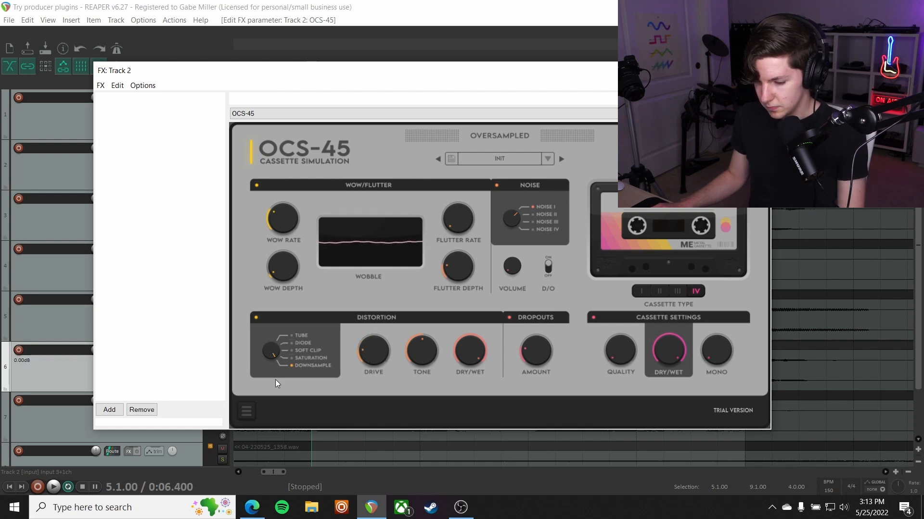
left_click_drag(268, 357, 266, 398)
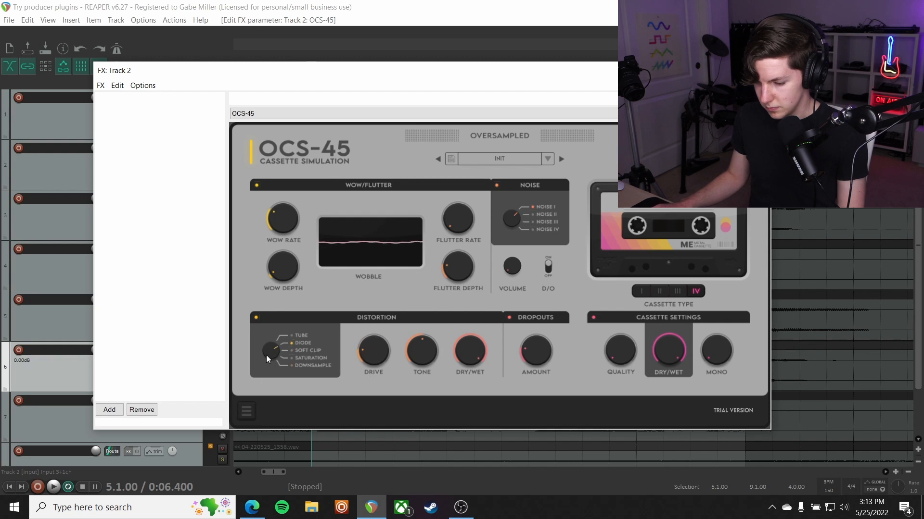
left_click_drag(364, 340, 373, 373)
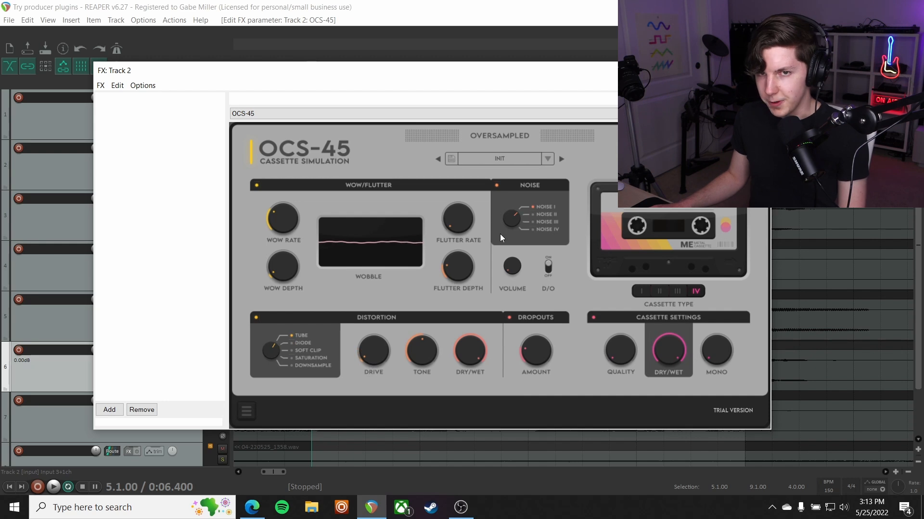
Step: Select Noise III in OCS-45, try cassette type II and settle on cassette type III
left_click_drag(510, 223, 497, 225)
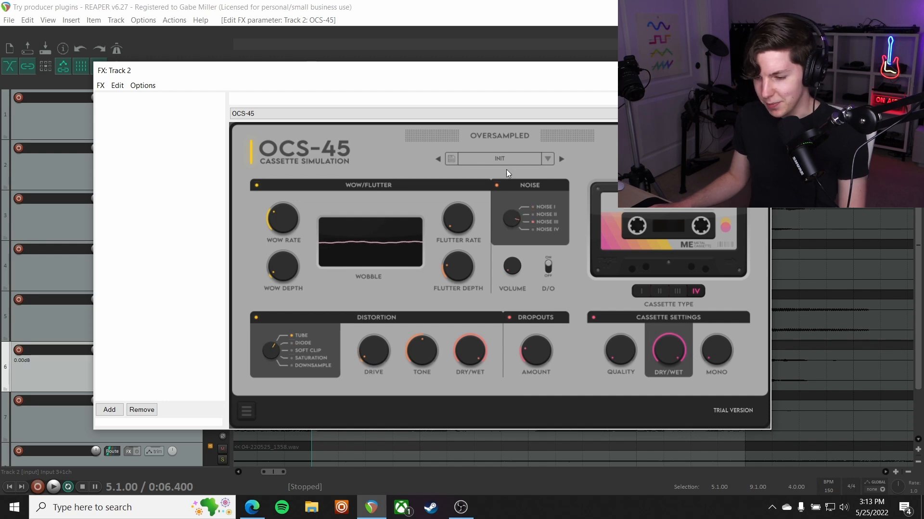
left_click(658, 291)
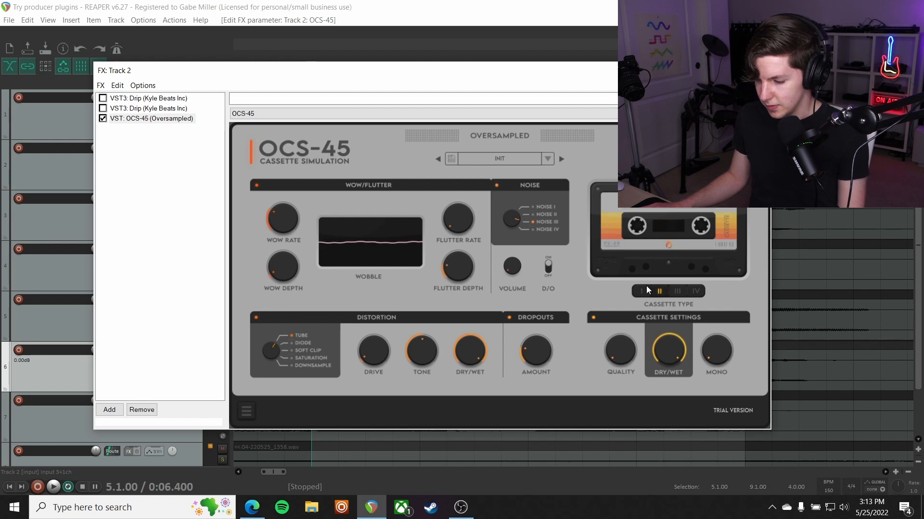
left_click(676, 291)
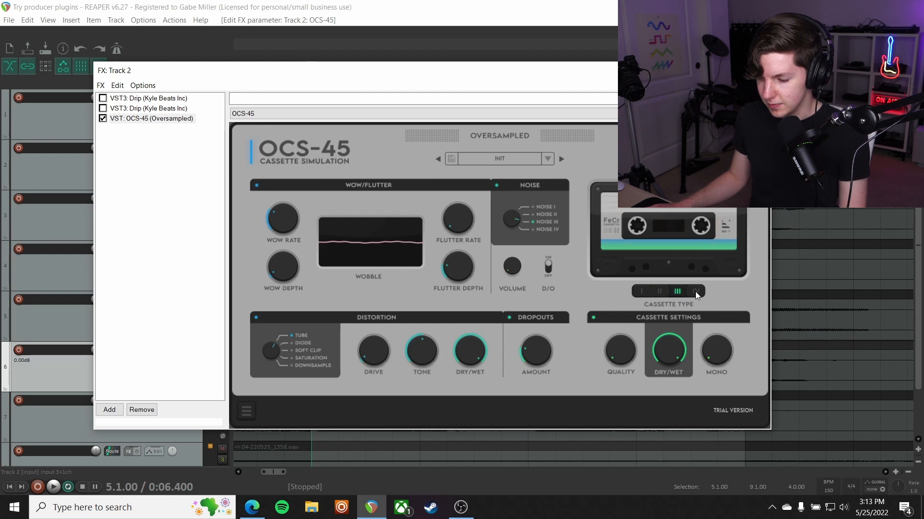
Step: Move OCS-45 to the first slot of track 2's effects chain and re-enable both Drip instances while listening
key("space")
left_click_drag(159, 119, 168, 102)
left_click(103, 109)
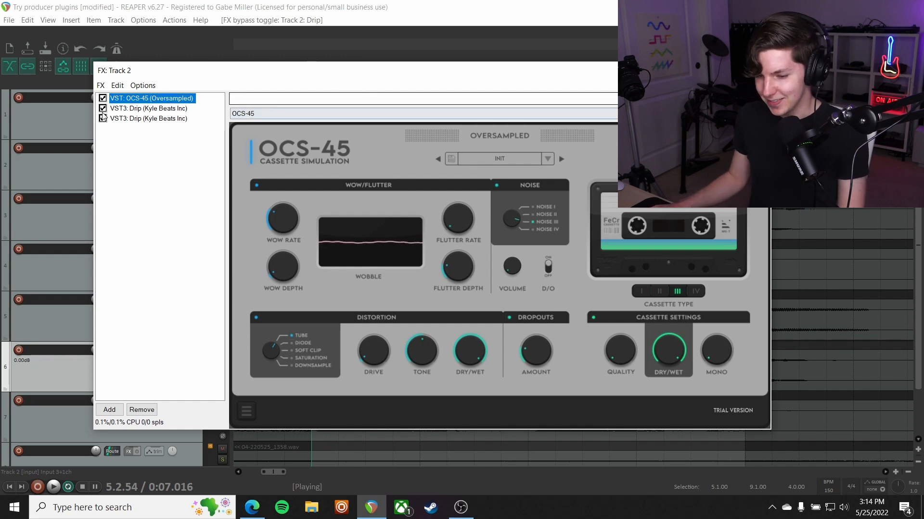
left_click_drag(218, 82, 258, 103)
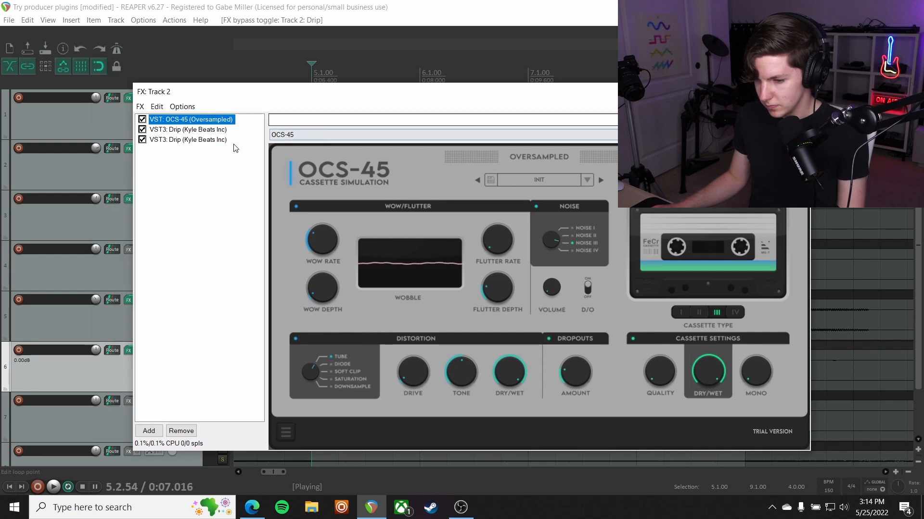
left_click_drag(531, 94, 514, 74)
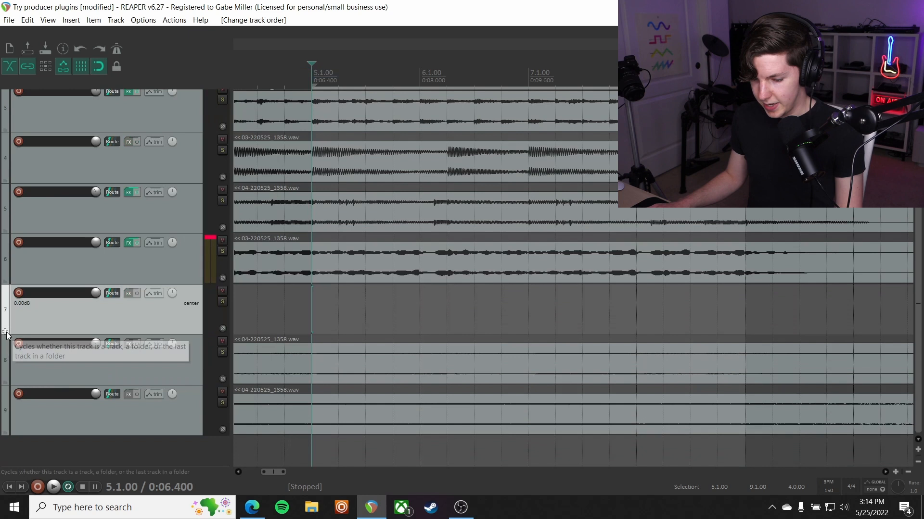
Step: Turn track 7 into a folder containing tracks 8 and 9, and solo it for playback
left_click(5, 333)
left_click(223, 302)
key("space")
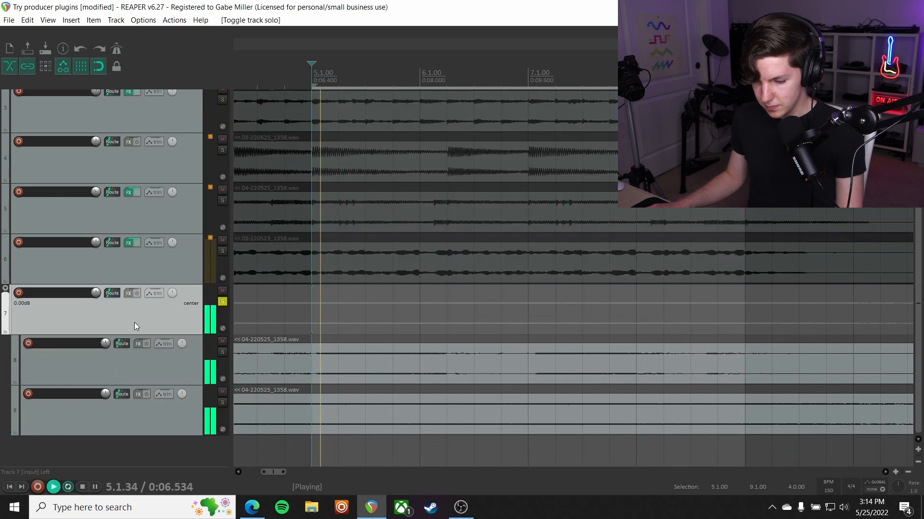
Step: Add the VST version of OCS-45 to the track 7 folder and dial in light drive, wow and flutter, with wow depth about 0.05
left_click(128, 293)
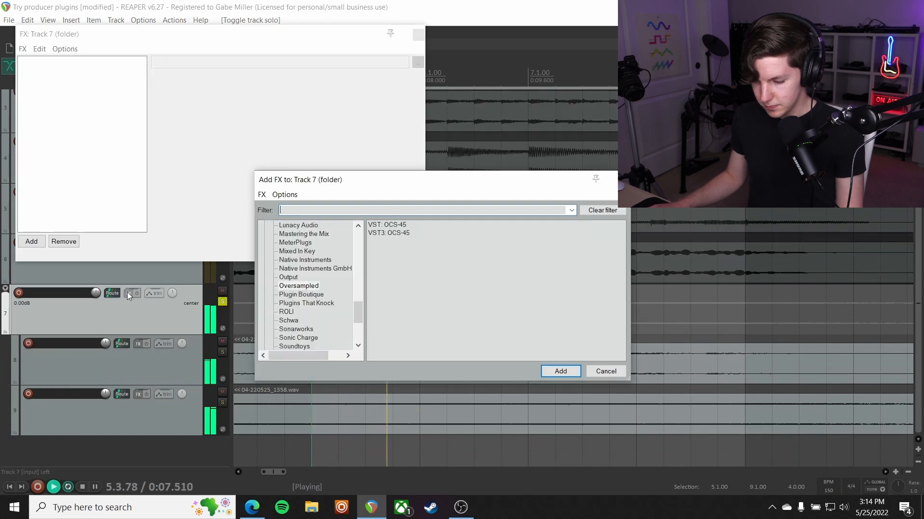
double_click(395, 225)
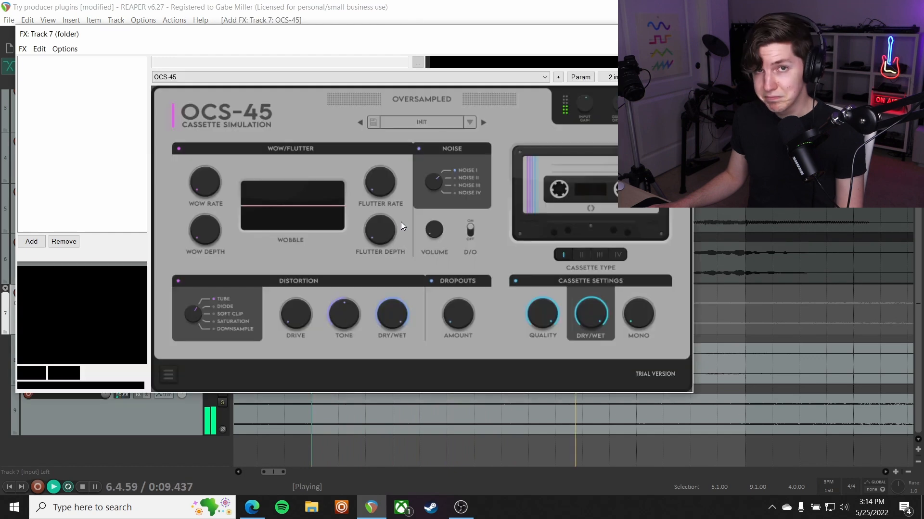
left_click_drag(292, 285, 298, 262)
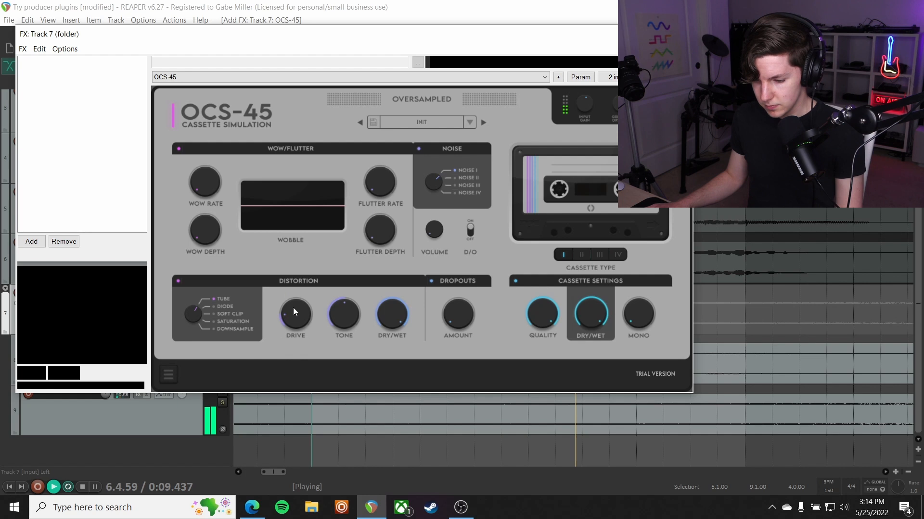
mouse_move(201, 230)
left_mouse_down()
mouse_move(216, 98)
mouse_move(198, 229)
left_mouse_up()
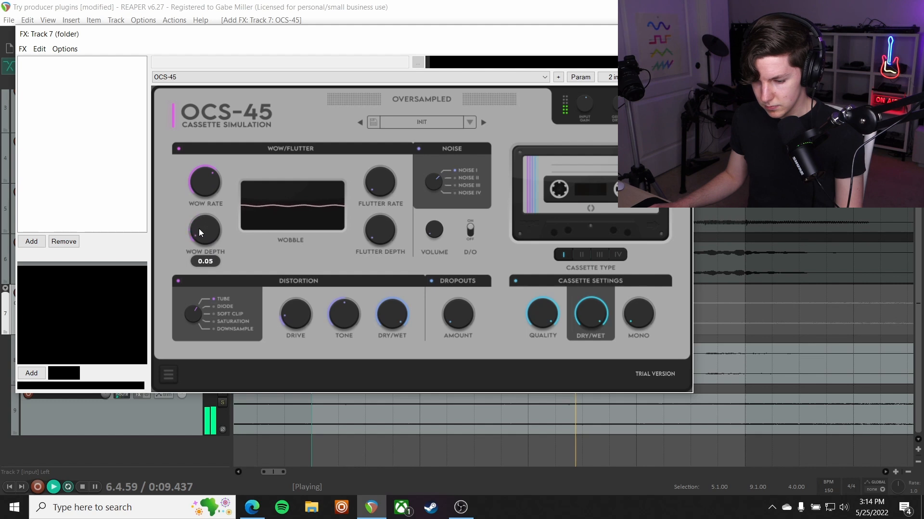
left_click_drag(377, 232, 359, 200)
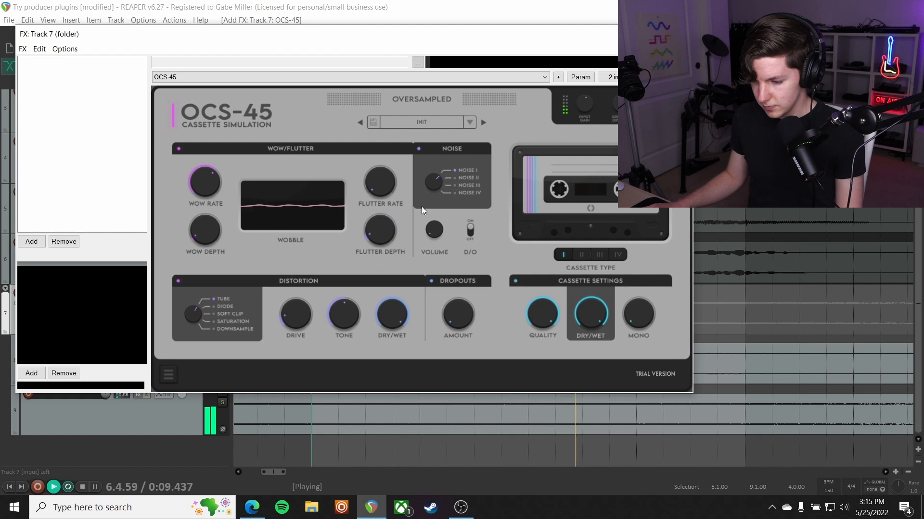
mouse_move(429, 235)
left_mouse_down()
mouse_move(435, 163)
mouse_move(423, 228)
mouse_move(420, 221)
left_mouse_up()
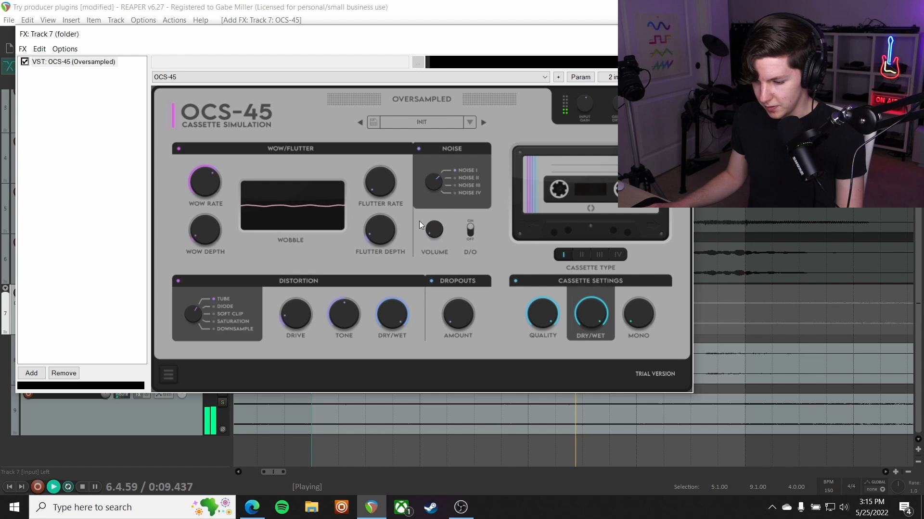
Step: Compare cassette types I, II and III in track 7's OCS-45, ending on III with the drive at about 0.26
left_click(612, 255)
left_click(586, 255)
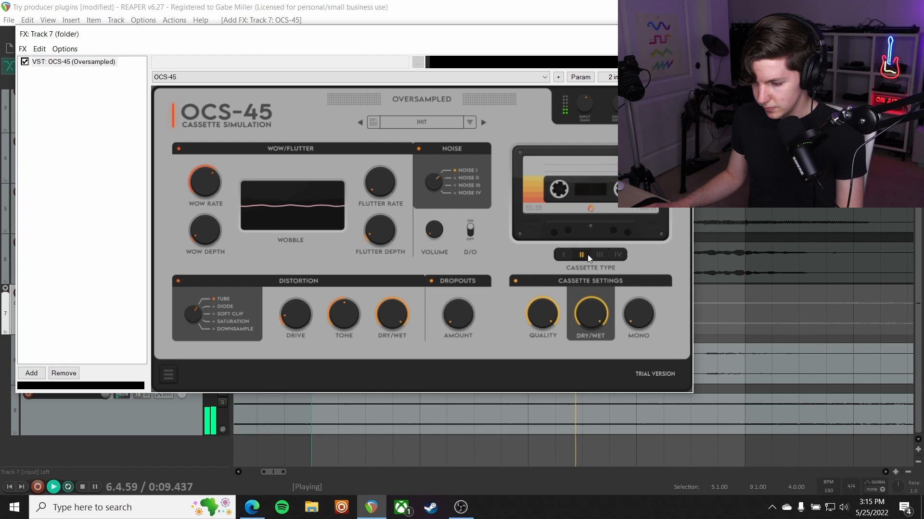
left_click(564, 255)
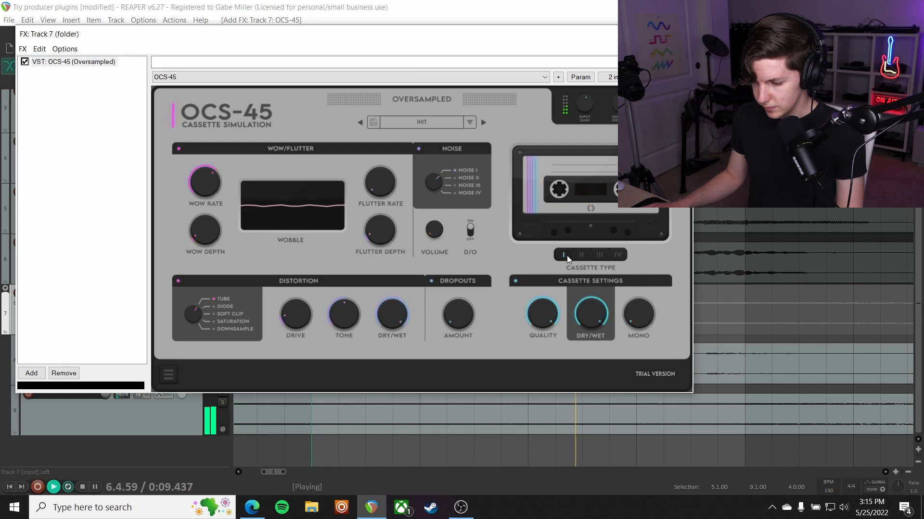
left_click(604, 258)
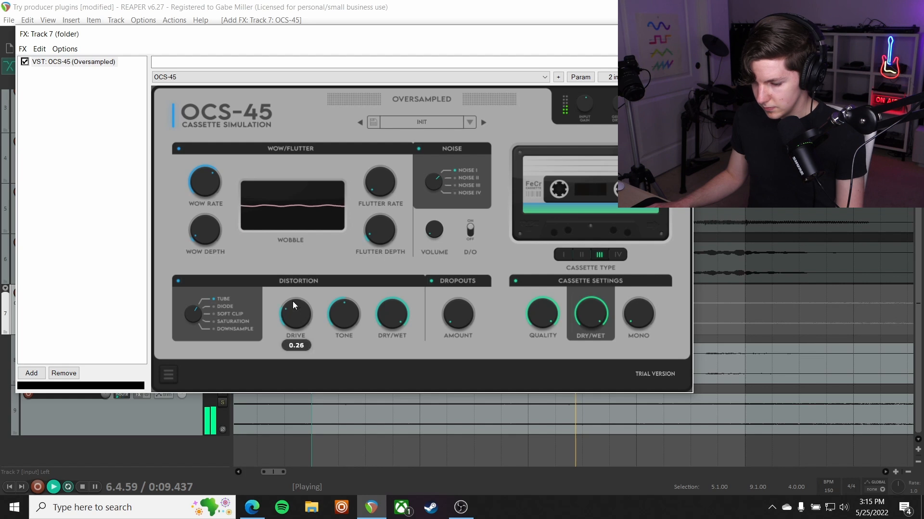
Step: Lower the cassette quality in track 7's OCS-45 and audition cassette types I and IV before settling on type II
left_click_drag(552, 300, 525, 360)
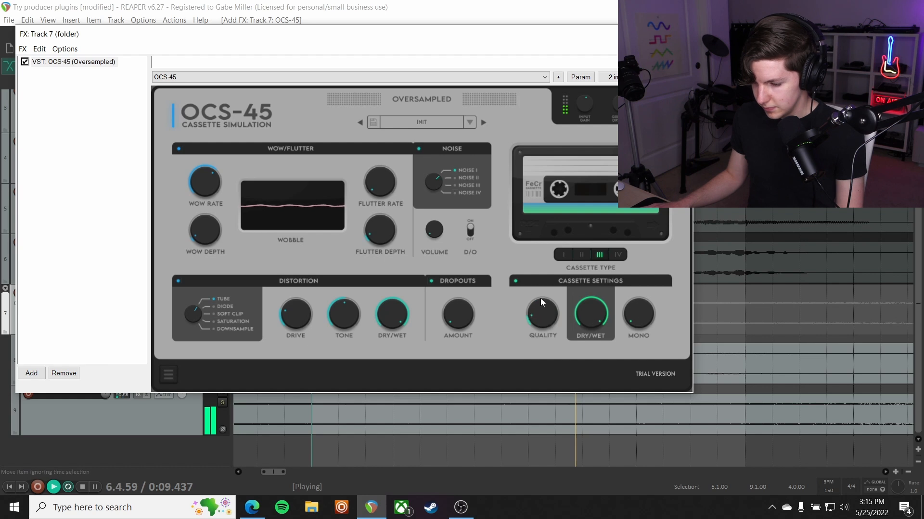
left_click(583, 254)
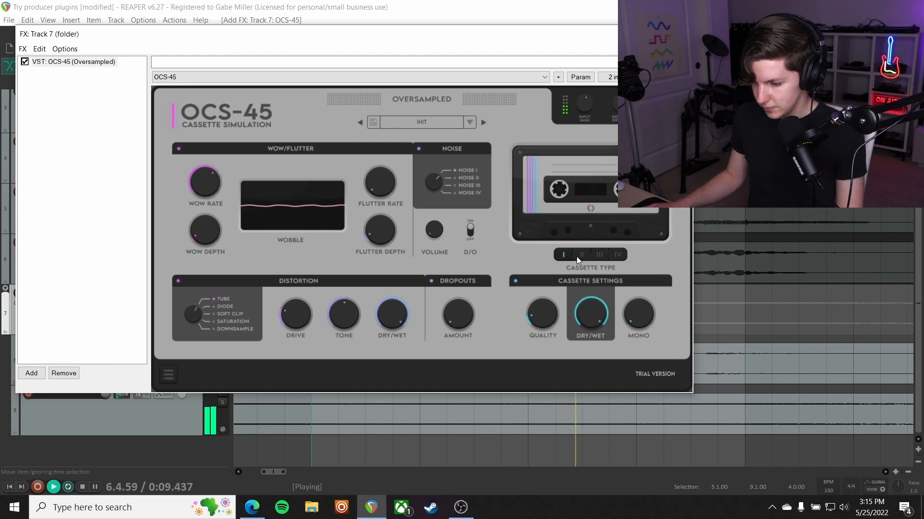
left_click(617, 255)
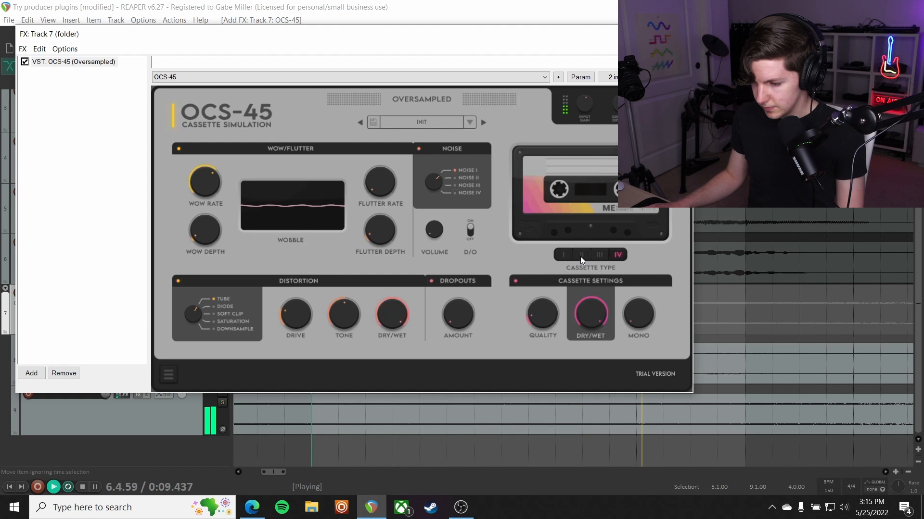
left_click(581, 255)
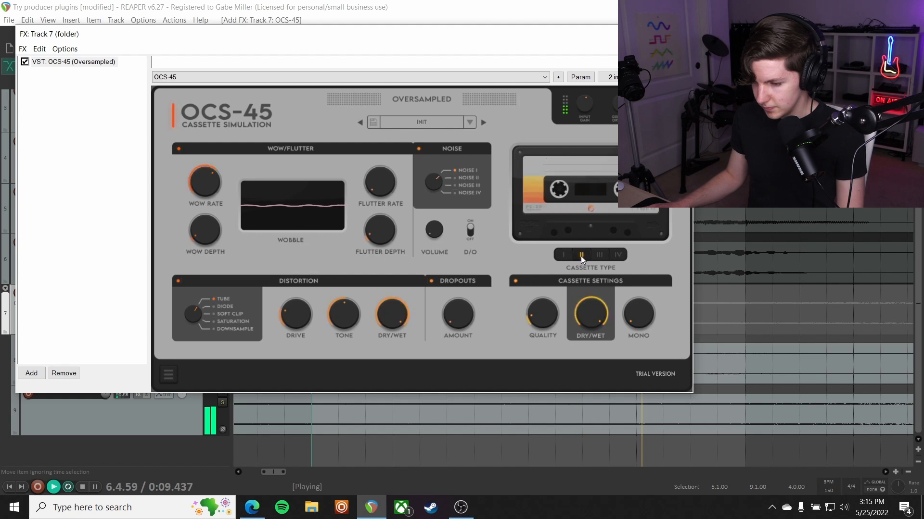
Step: Add the VST3 version of Drip after OCS-45 in the track 7 folder's effects chain
left_click(31, 373)
scroll(321, 292, "down", 1)
scroll(313, 293, "up", 2)
left_click(308, 260)
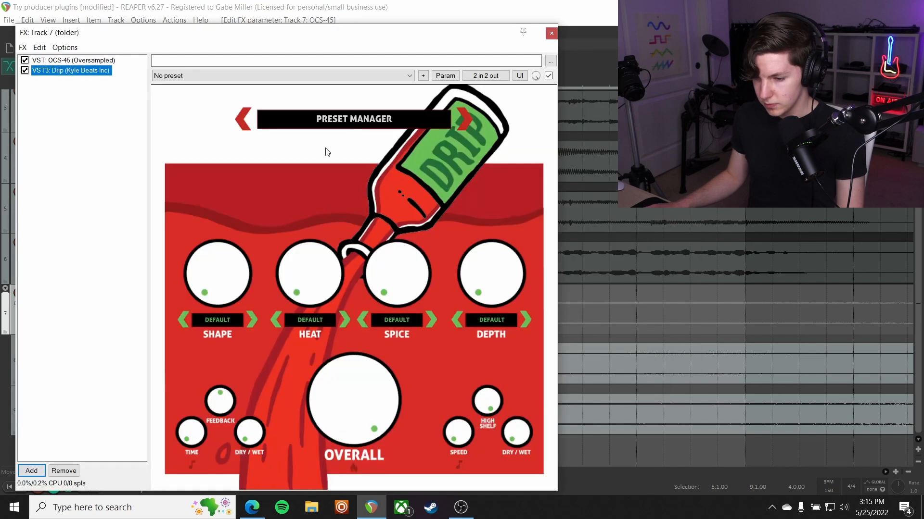
Step: Browse Drip's preset banks with OCS-45 bypassed and audition the DRIP preset from bank 1
left_click(360, 116)
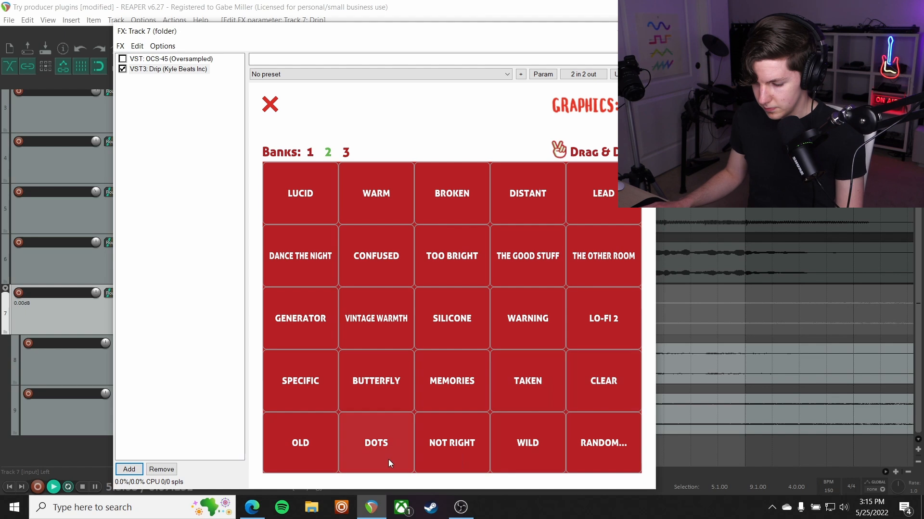
left_click(311, 151)
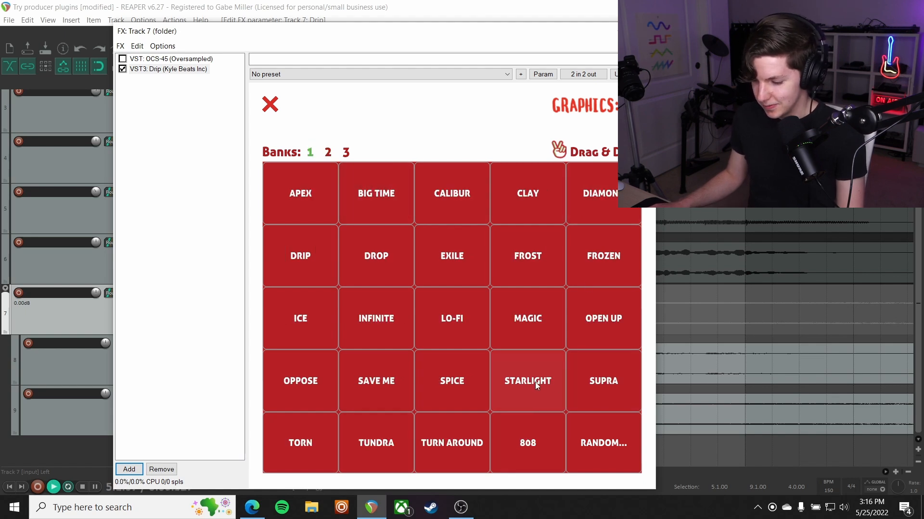
key("space")
left_click(309, 257)
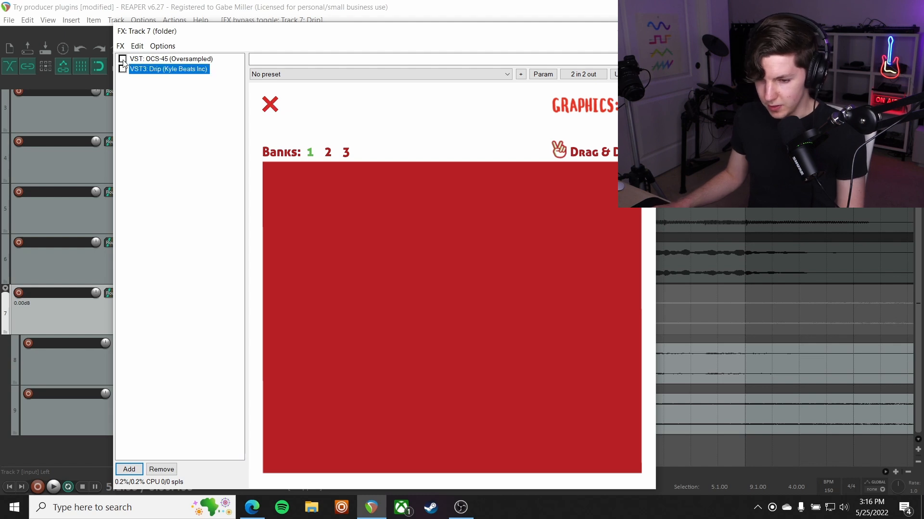
Step: Add BABY Audio's Spaced Out (VST3) to the track 7 folder, with Drip bypassed and OCS-45 enabled, and start playback
left_click(141, 470)
scroll(303, 282, "up", 3)
left_click(298, 294)
left_click(303, 286)
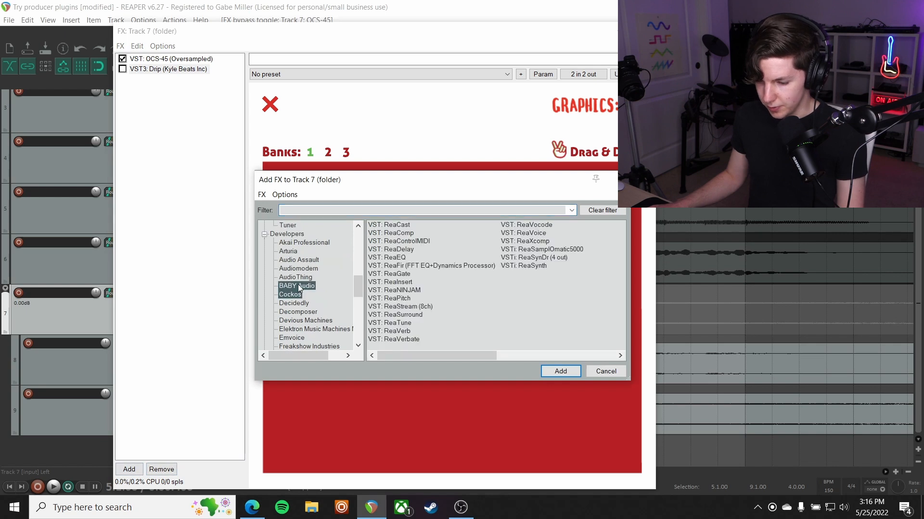
key("space")
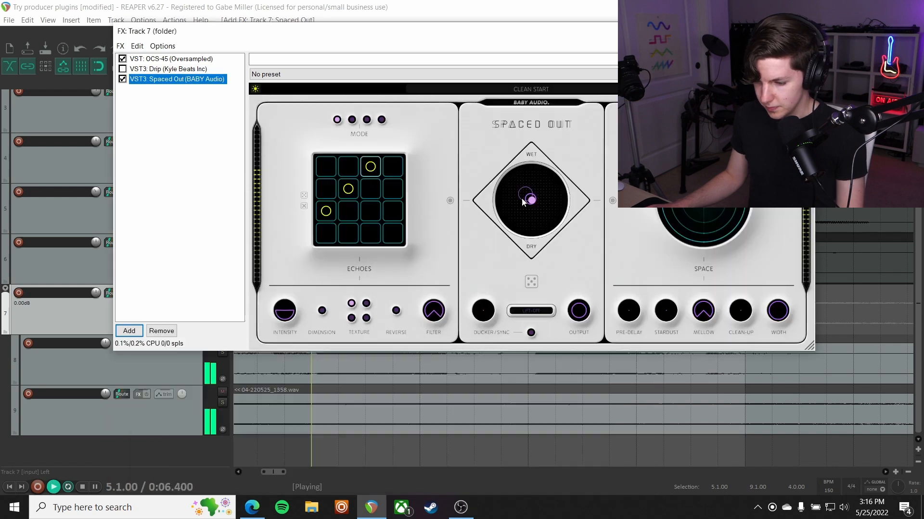
Step: Shift Spaced Out's central mix point toward Wet and the Space side, and close track 7's effects window
left_click_drag(532, 199, 547, 185)
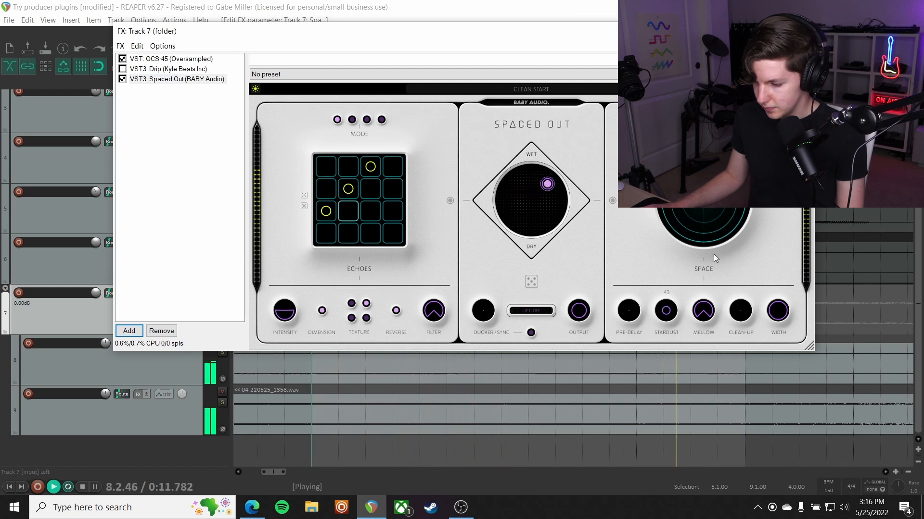
left_click(803, 31)
Step: Lower track 7's volume to -12.72 dB and unsolo it to audition the full mix
left_click_drag(96, 293, 96, 297)
key("space")
left_click(222, 302)
key("space")
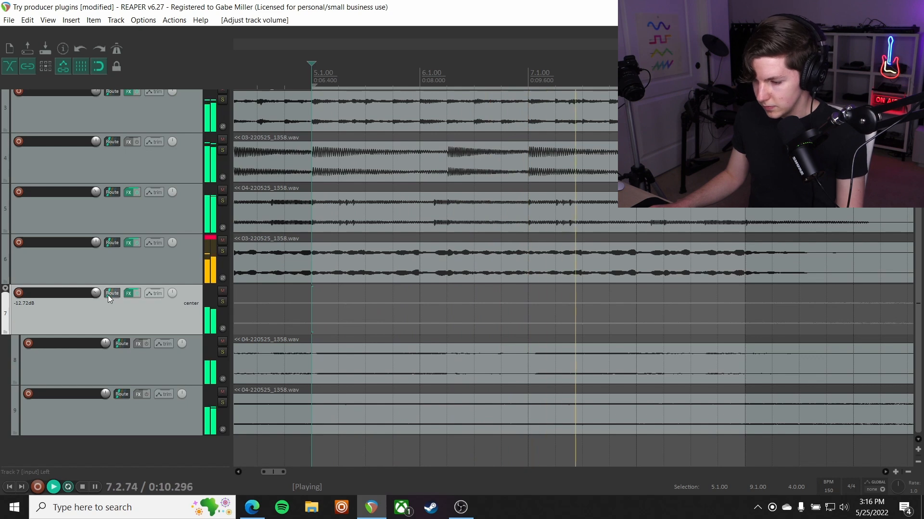
scroll(111, 298, "up", 3)
scroll(385, 270, "down", 2)
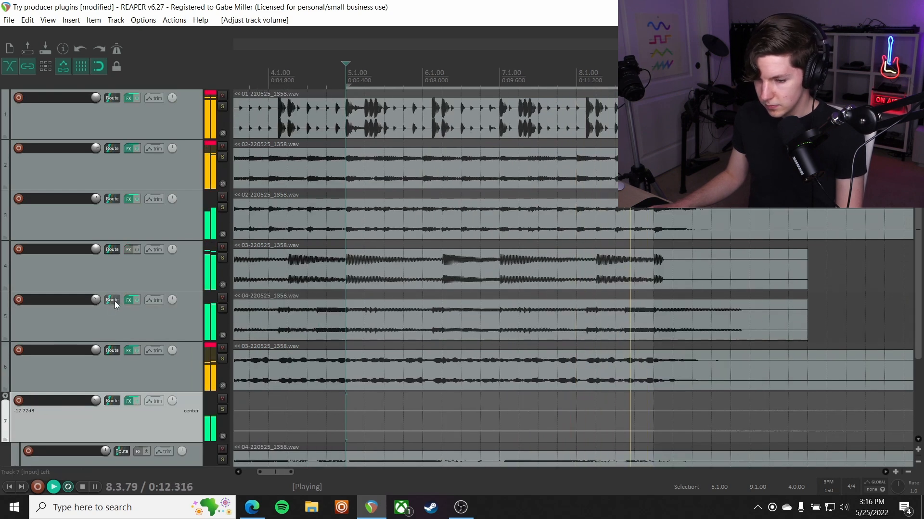
key("space")
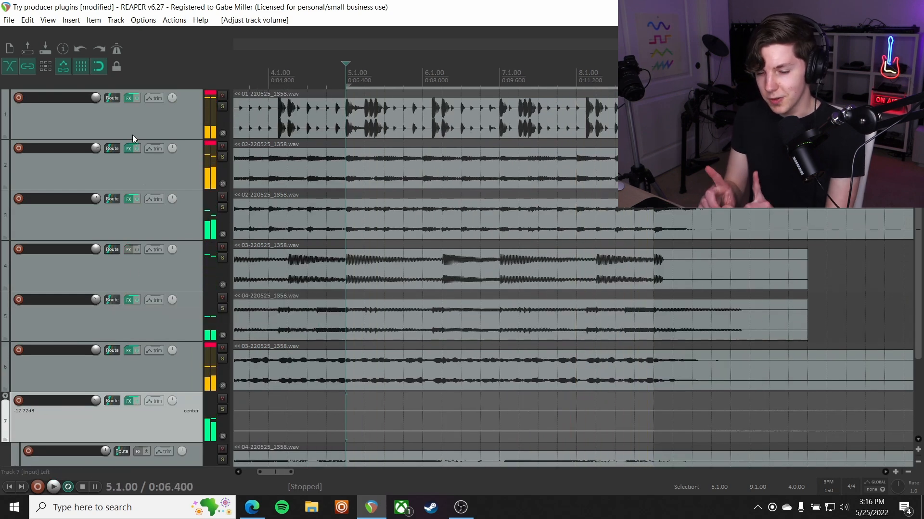
Step: Bypass the effects on tracks 1, 2, 3, 5, 6 and 7 and play the dry mix
scroll(140, 188, "down", 2)
left_click(138, 195)
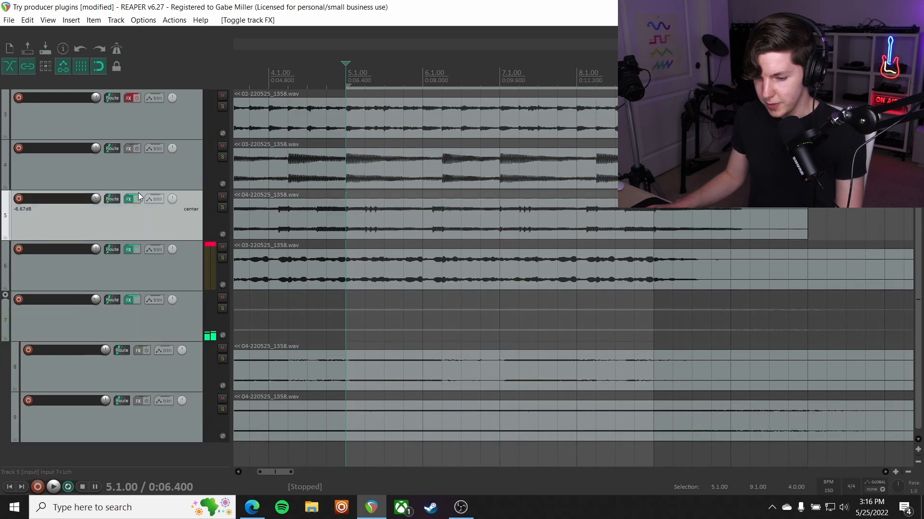
left_click(138, 248)
scroll(138, 289, "up", 2)
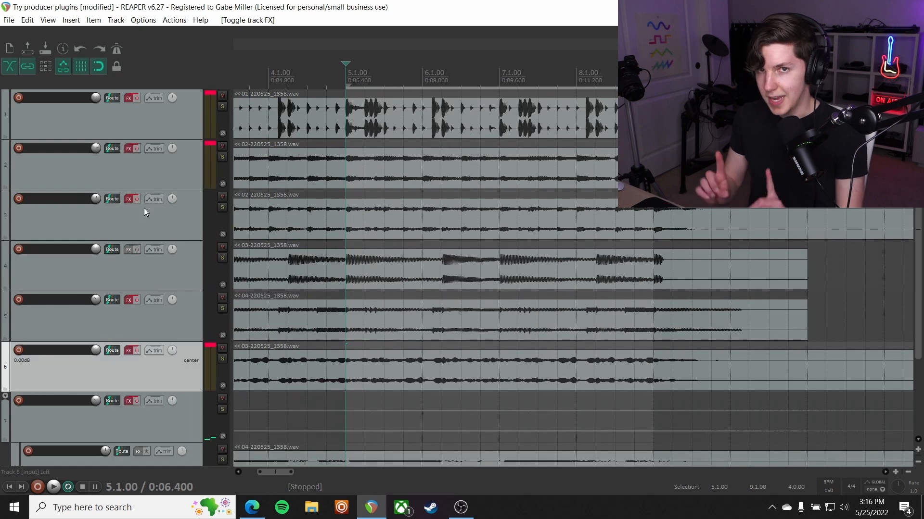
key("space")
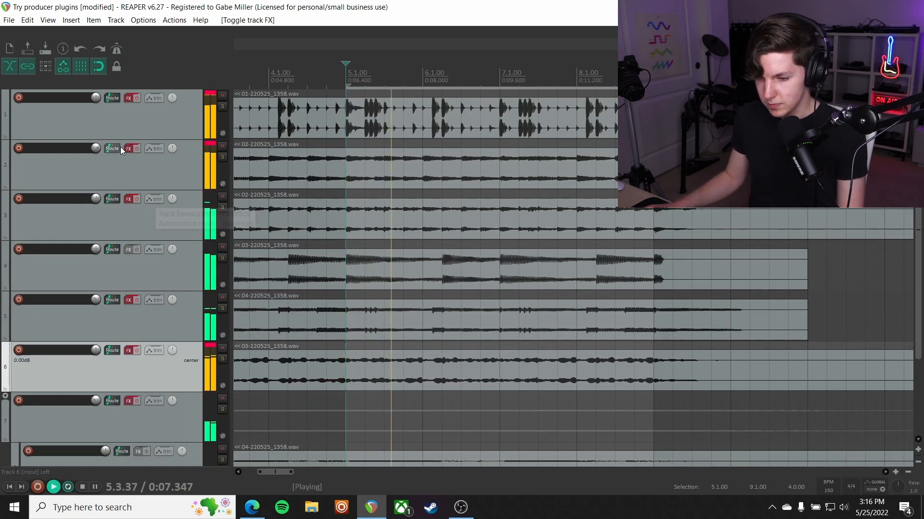
Step: Re-enable the effects on tracks 1, 2, 3, 5, 6 and 7 one after another during playback
left_click(136, 99)
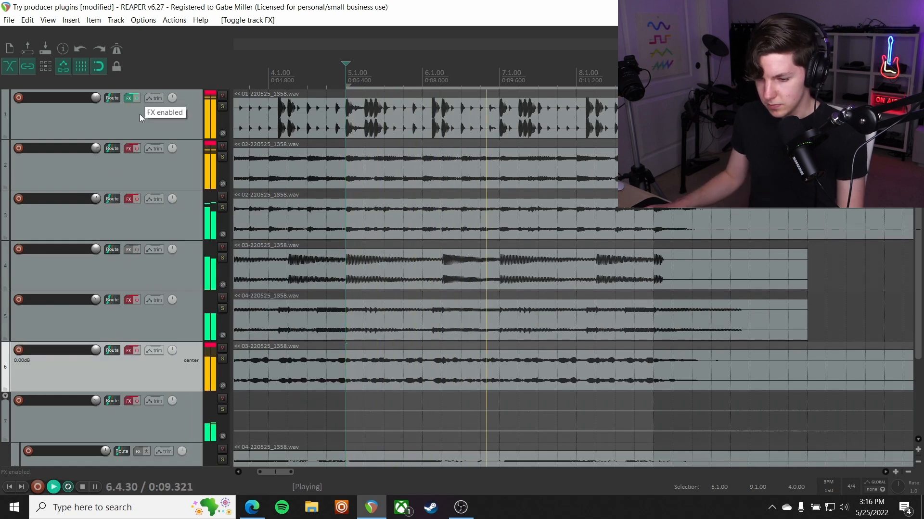
left_click(137, 149)
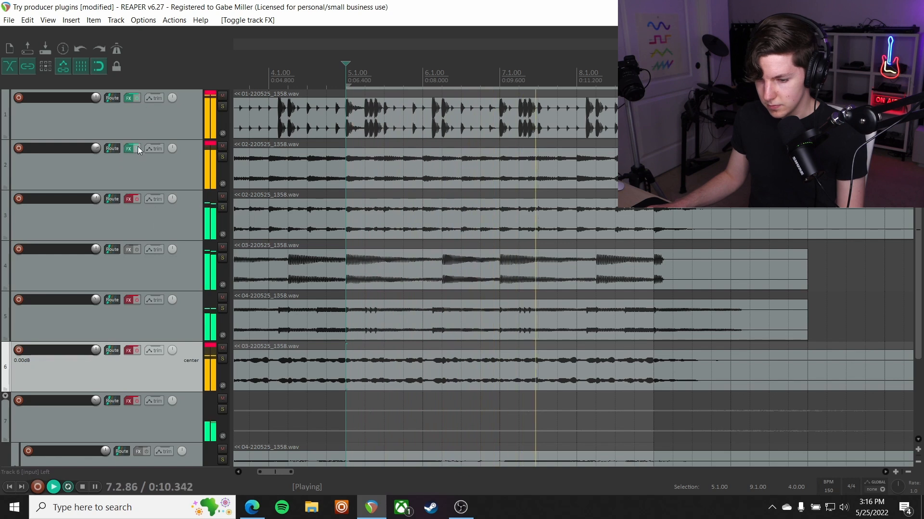
left_click(137, 200)
scroll(136, 202, "down", 1)
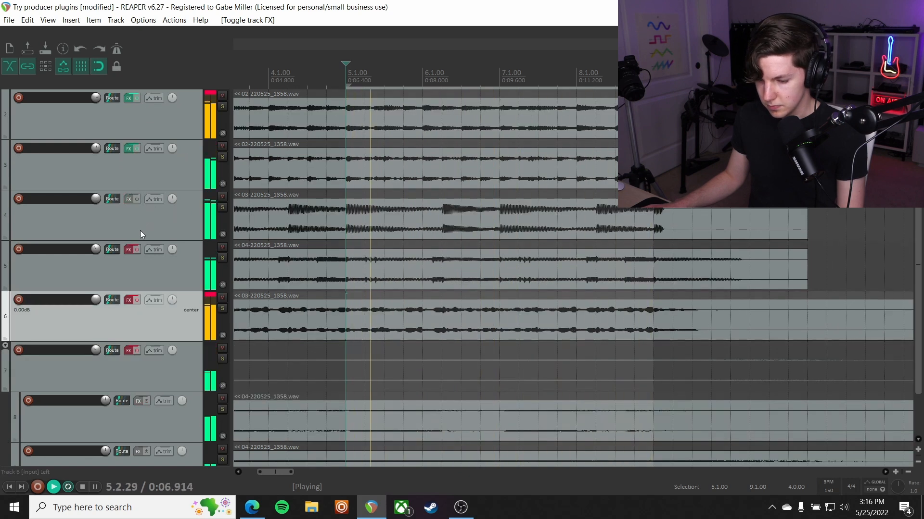
left_click(136, 249)
scroll(149, 216, "down", 1)
left_click(137, 249)
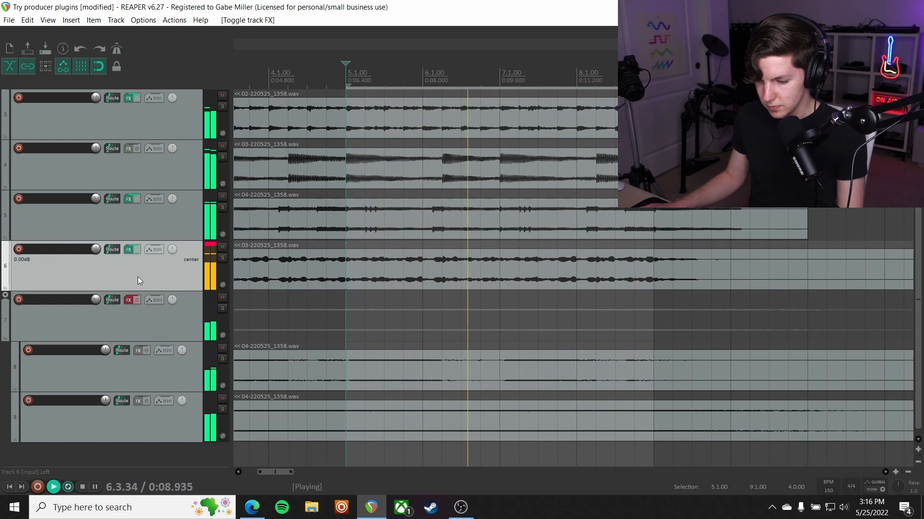
left_click(137, 299)
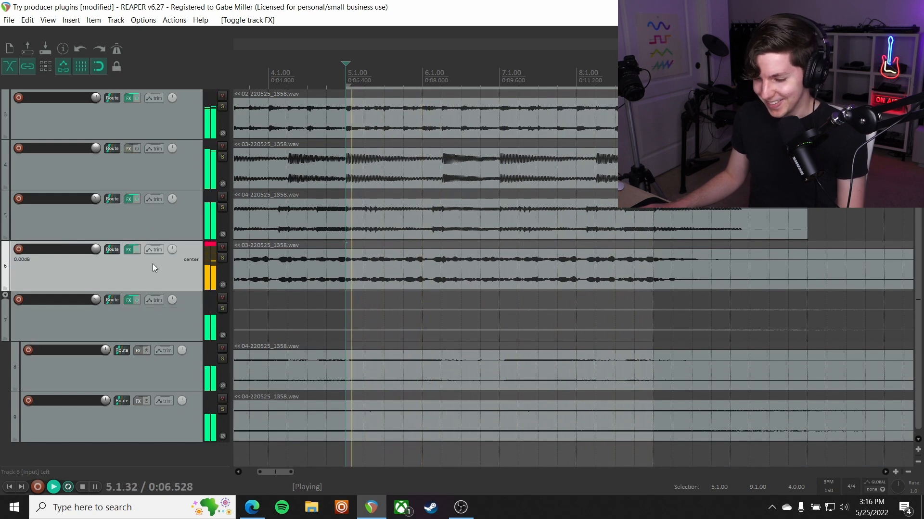
Step: Briefly solo track 5 and track 6 in turn, set track 6's volume to 1.09 dB, and stop playback
left_click(222, 207)
left_click(223, 207)
left_click(223, 258)
left_click_drag(98, 249, 99, 238)
left_click(223, 258)
scroll(96, 249, "down", 3)
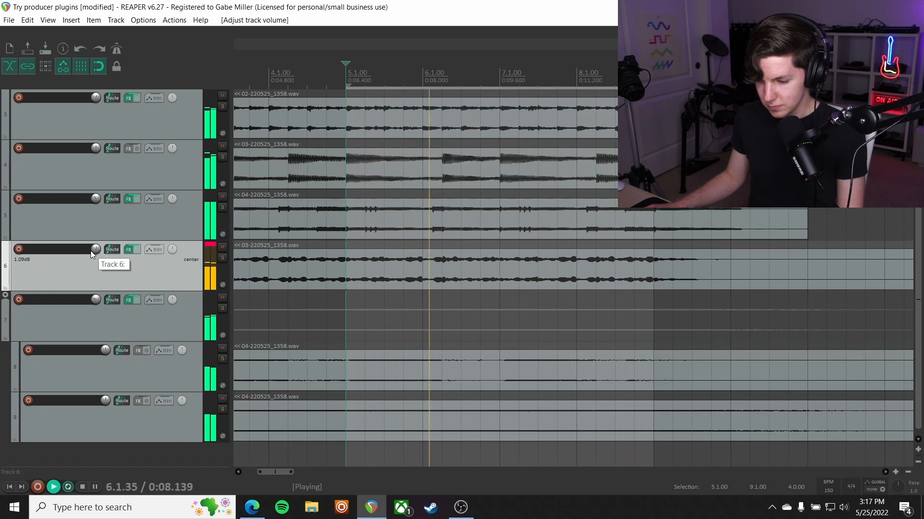
key("space")
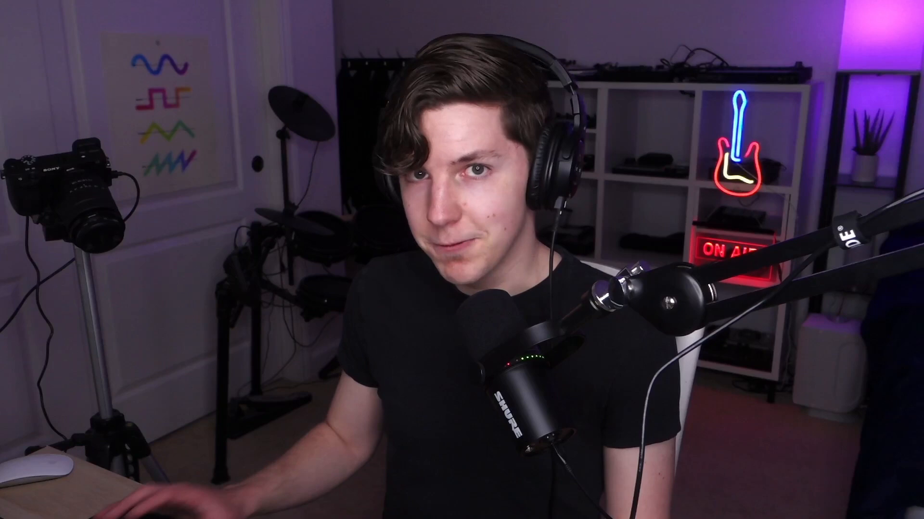